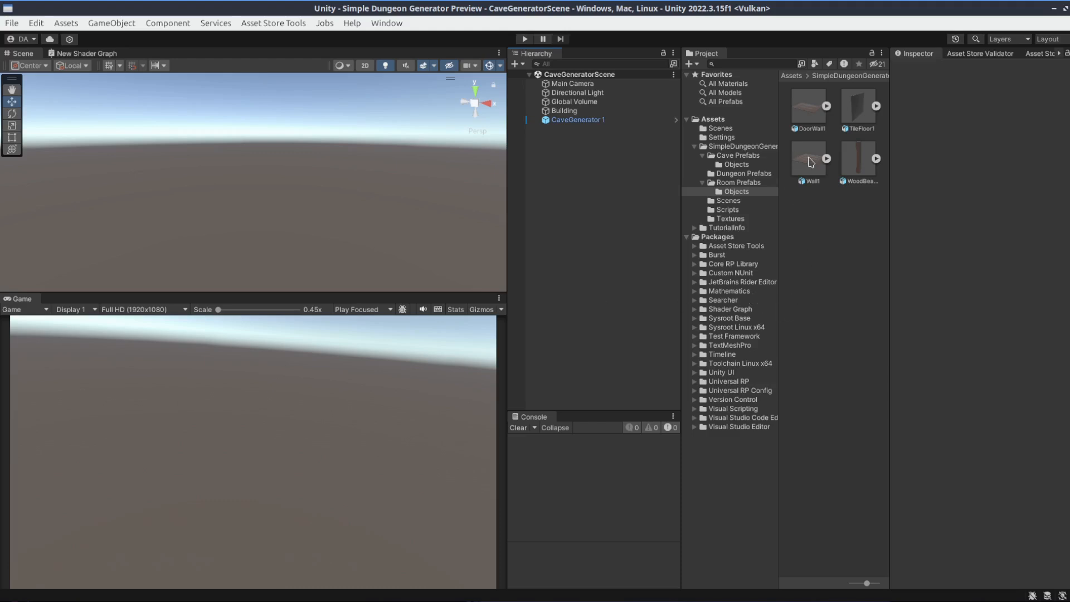
Place the Wall1 model in the scene, then reselect its asset in the Room Prefabs Objects folder to show its material import settings
click(810, 161)
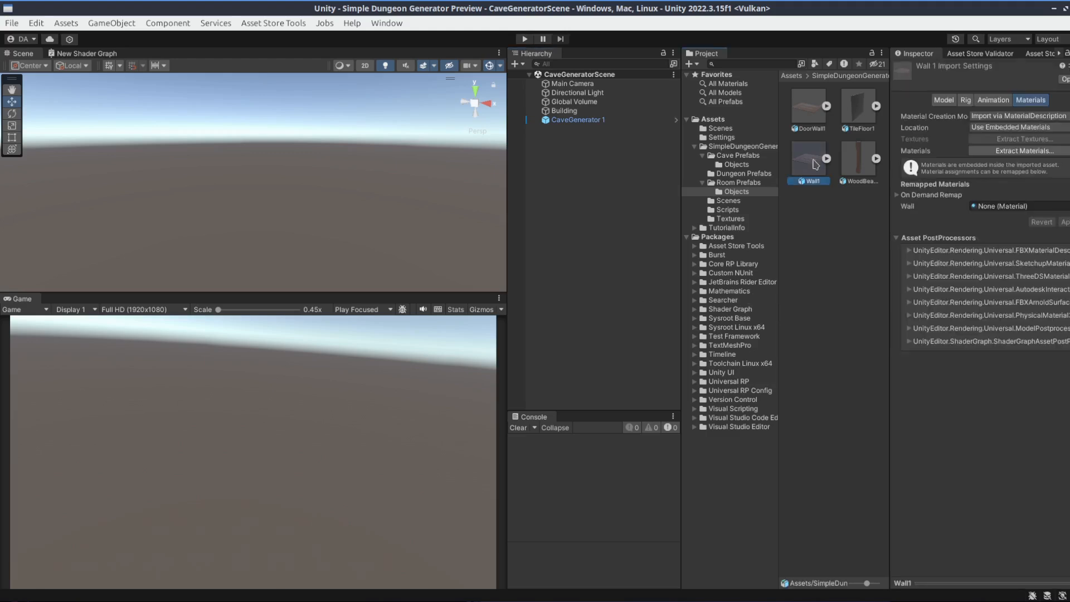
drag(814, 165, 300, 218)
click(735, 146)
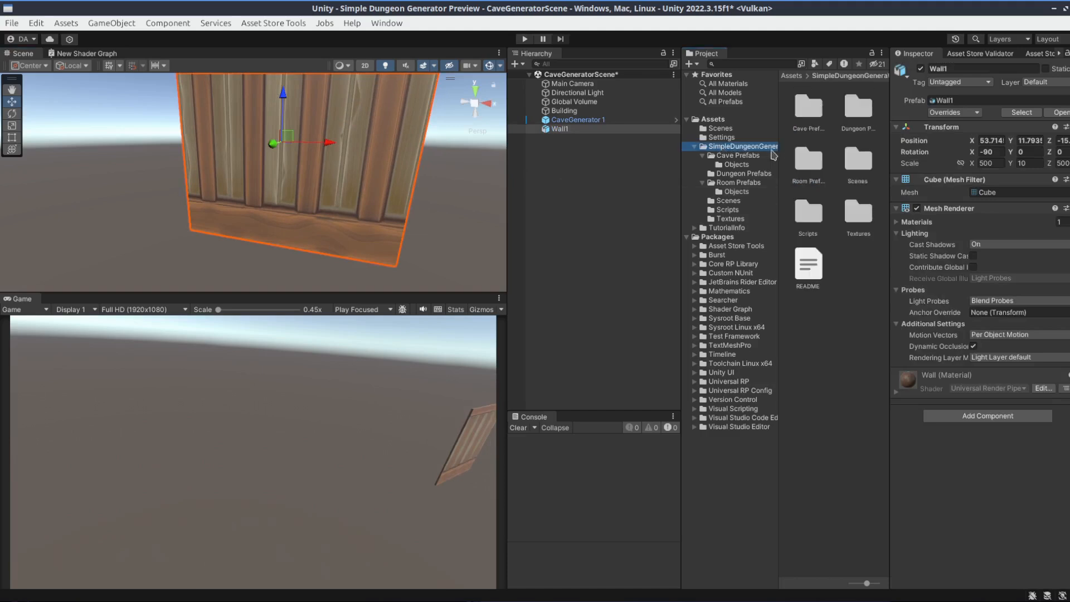
click(728, 182)
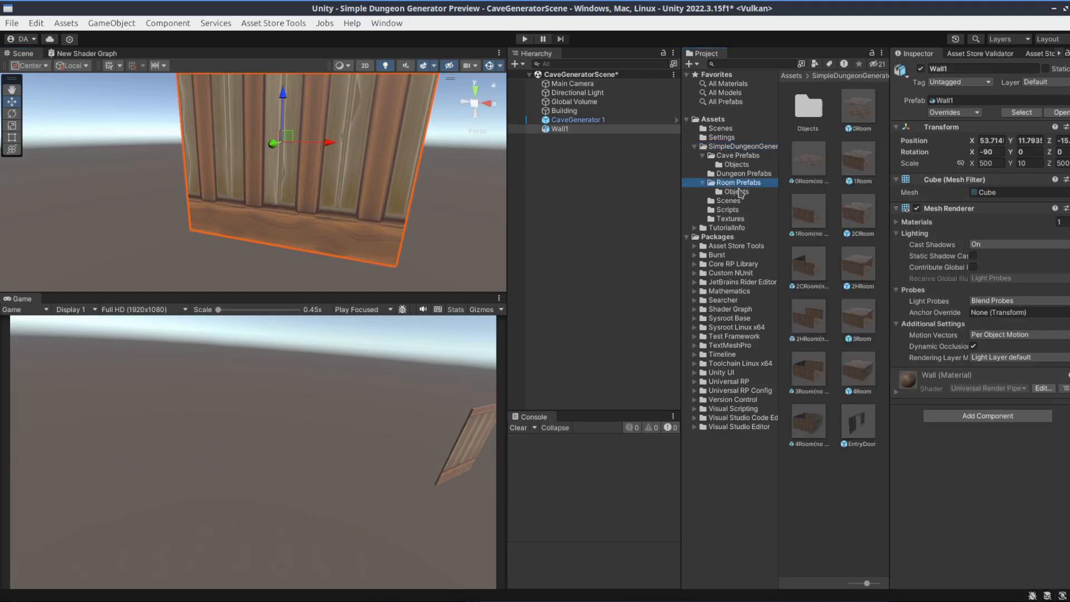
click(739, 192)
click(804, 164)
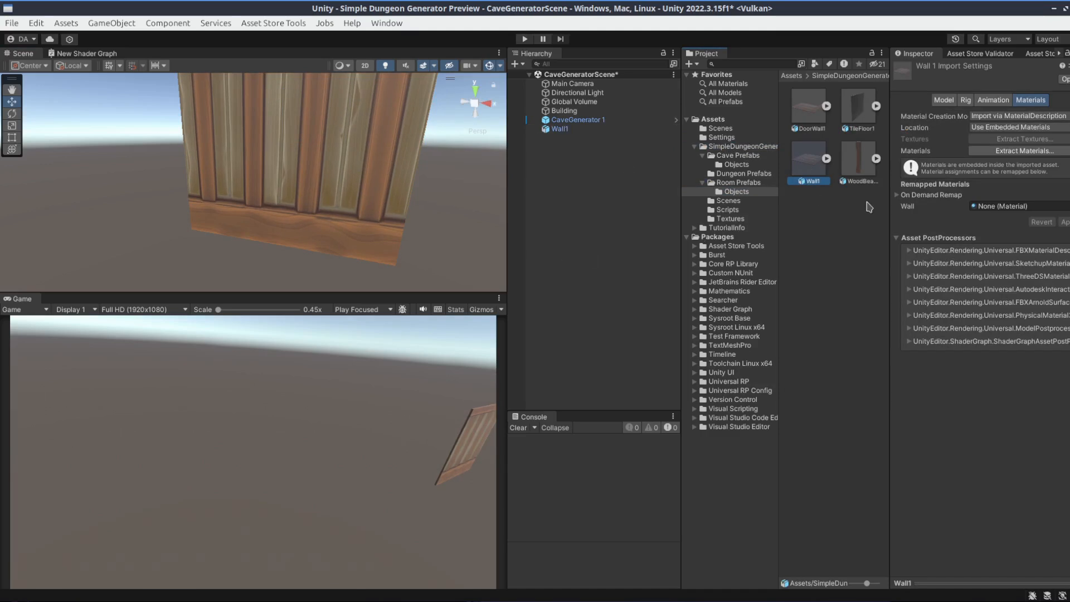
right_drag(436, 210, 414, 200)
key(s)
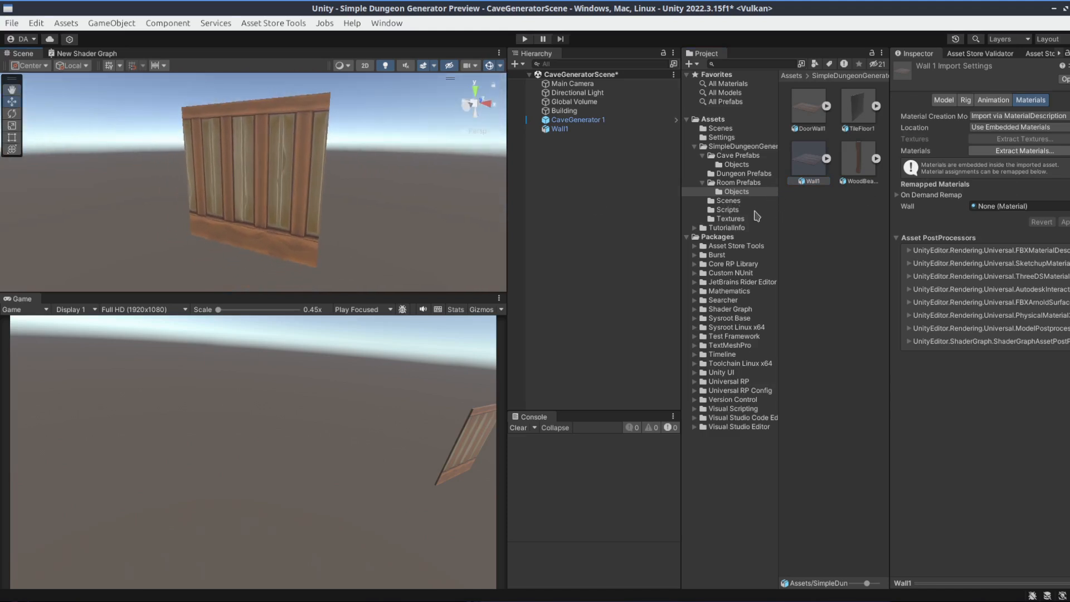
Remap Wall1's Wall material to MarbledTiledFloor from the Textures folder, apply the change and inspect the wall in the scene
click(734, 220)
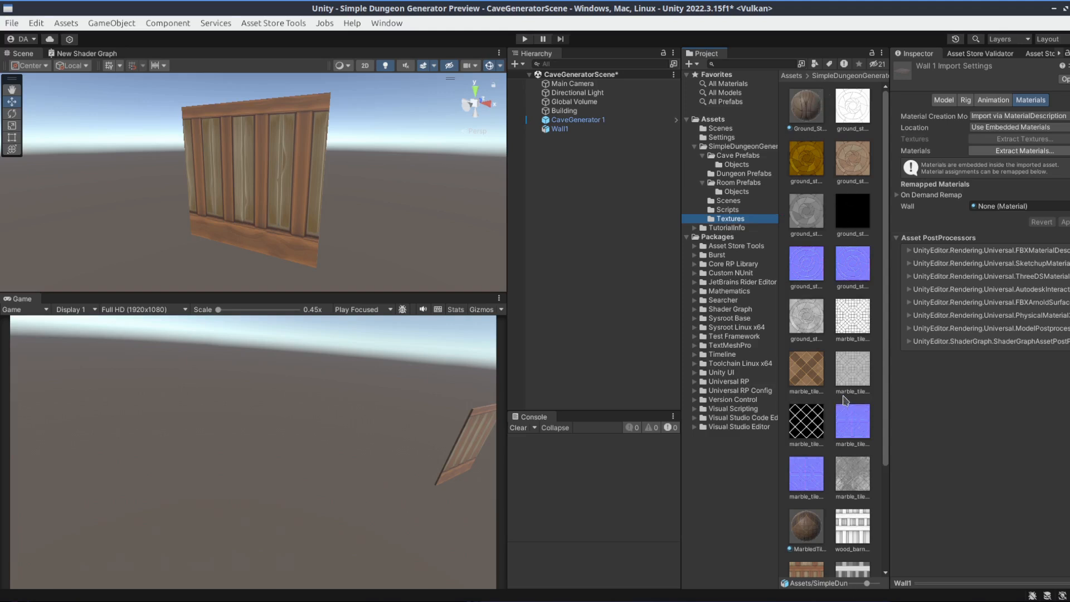
drag(807, 532, 1000, 223)
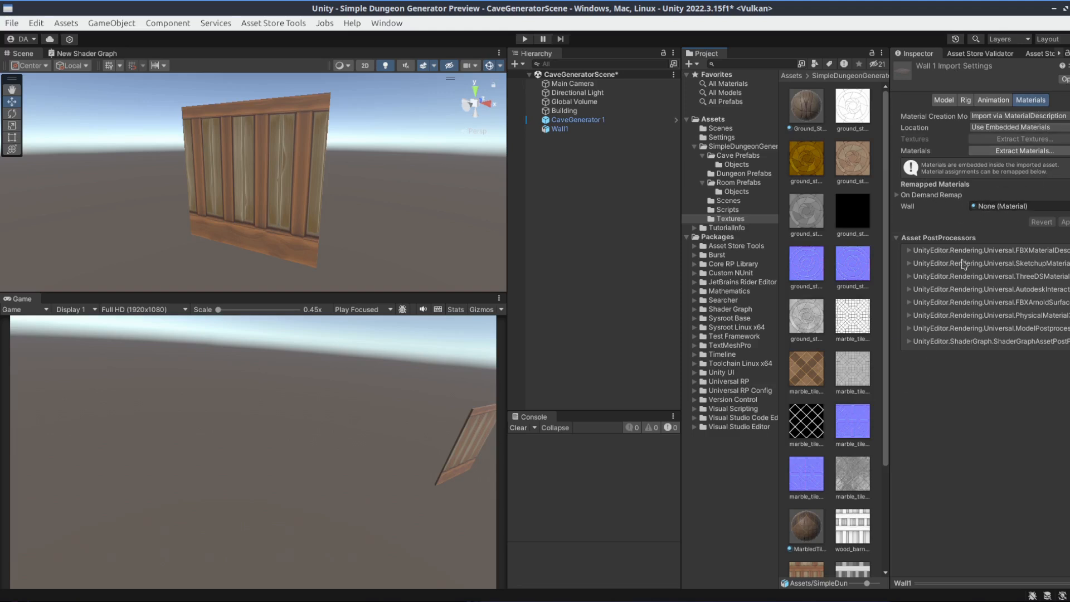
drag(814, 527, 1001, 207)
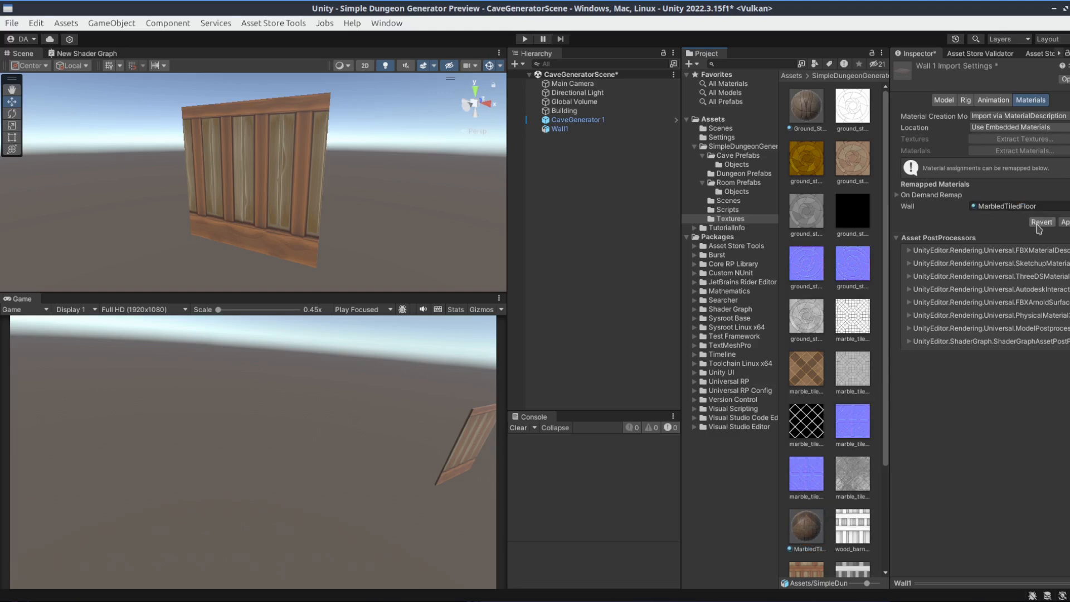
click(1065, 222)
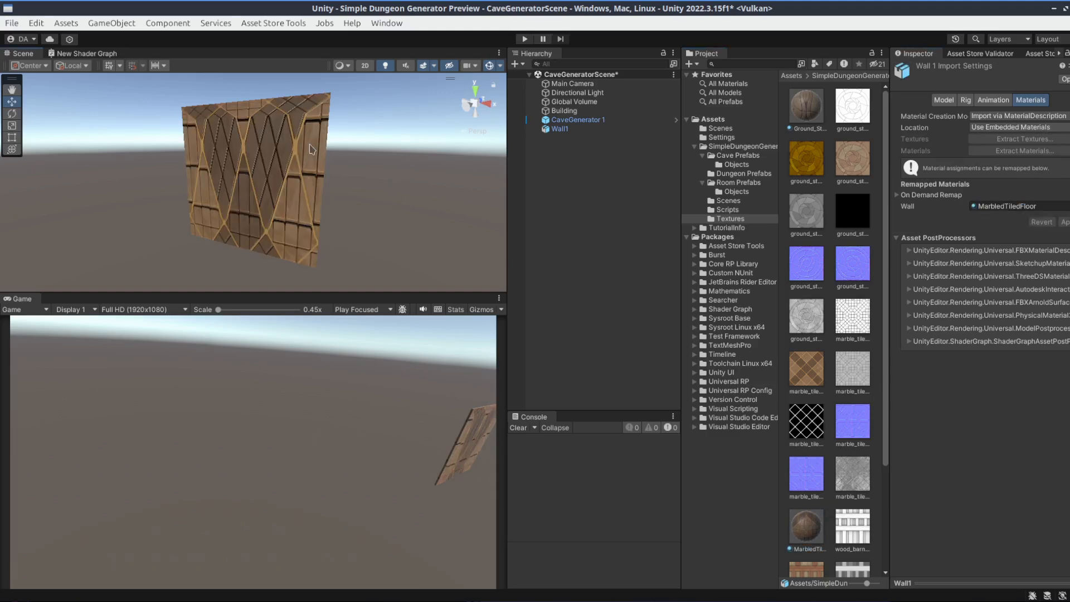
right_drag(328, 186, 361, 196)
key(w)
key(s)
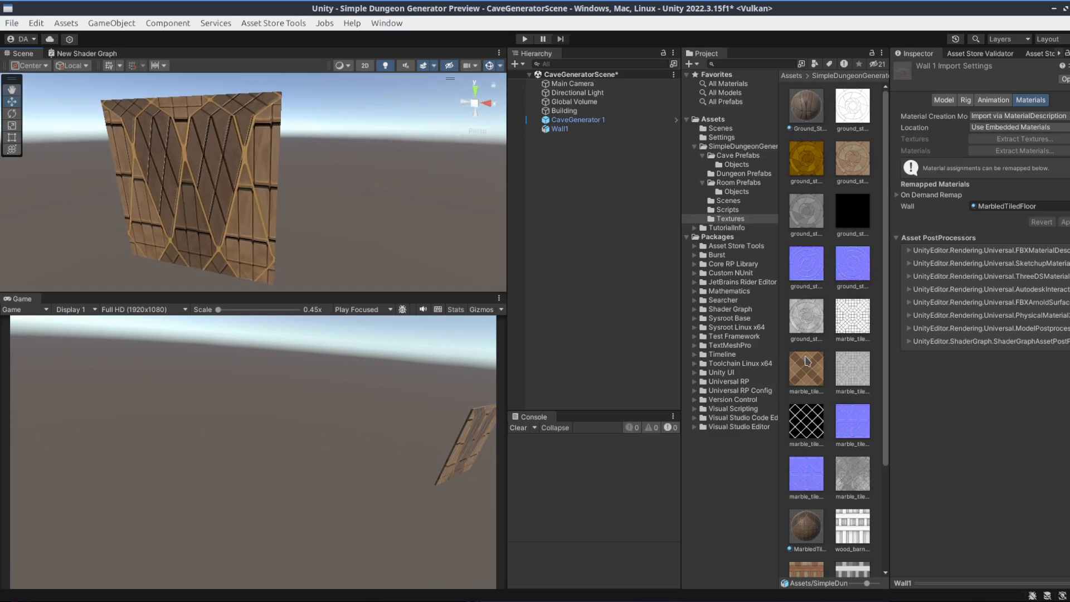
Clear the remapped Wall material in Wall1's import settings back to None and apply the change
scroll(811, 527, down, 3)
drag(851, 549, 1042, 208)
click(1053, 208)
key(Delete)
click(1065, 221)
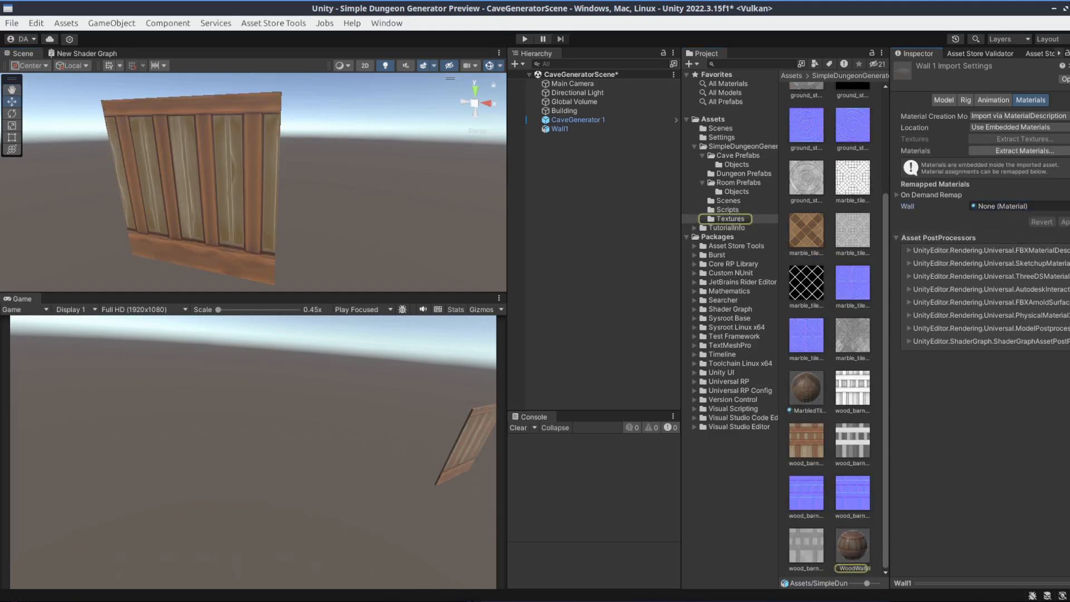
Compare the base map textures of the WoodWall and MarbledTiledFloor materials by previewing each one
click(340, 213)
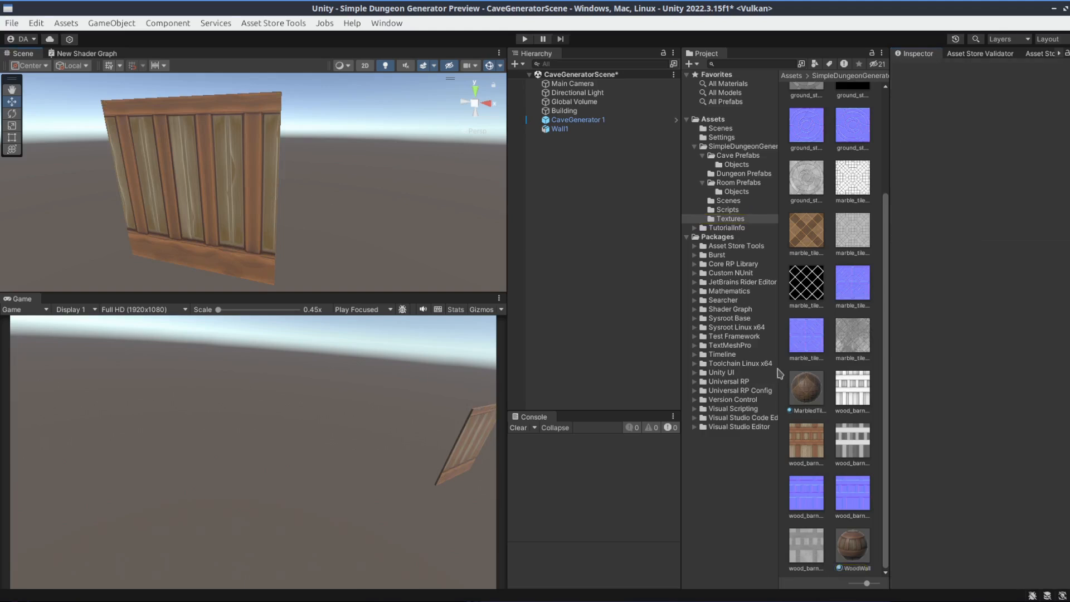
click(853, 548)
ctrl+click(916, 187)
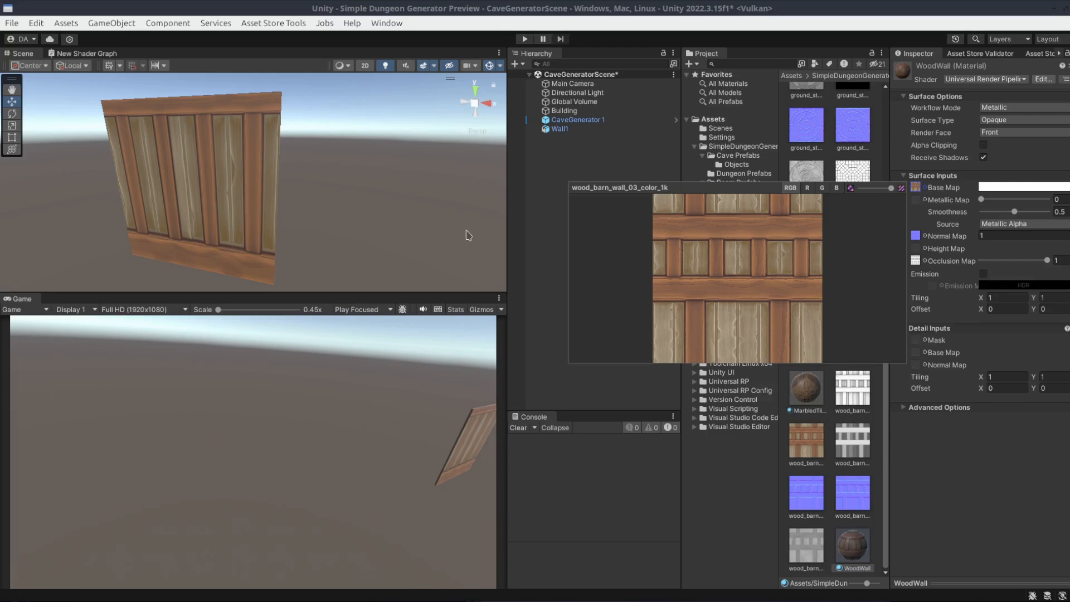
click(809, 454)
click(808, 389)
click(915, 187)
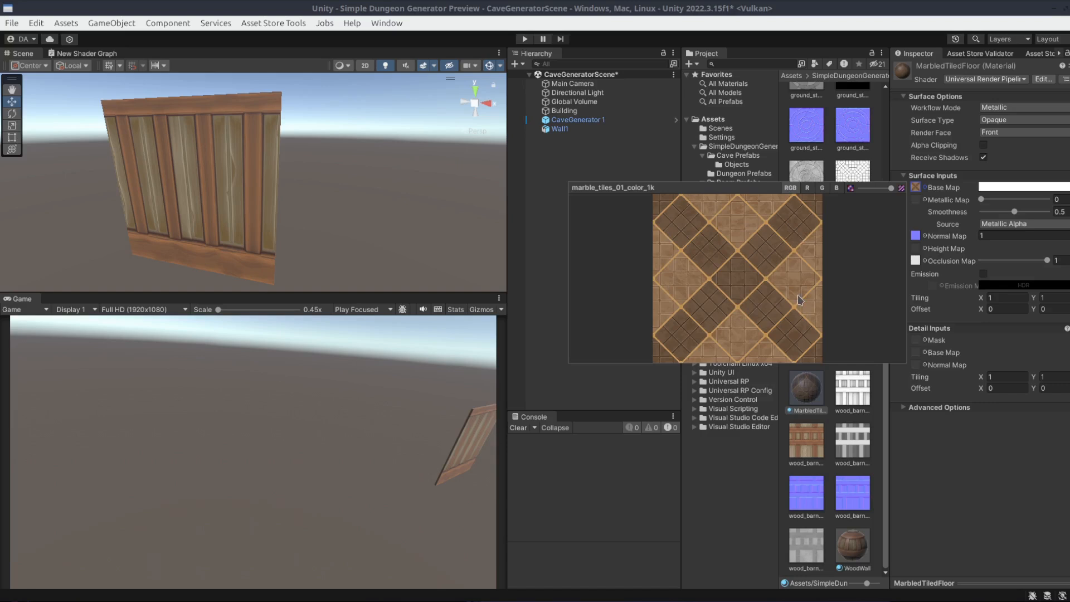
click(662, 169)
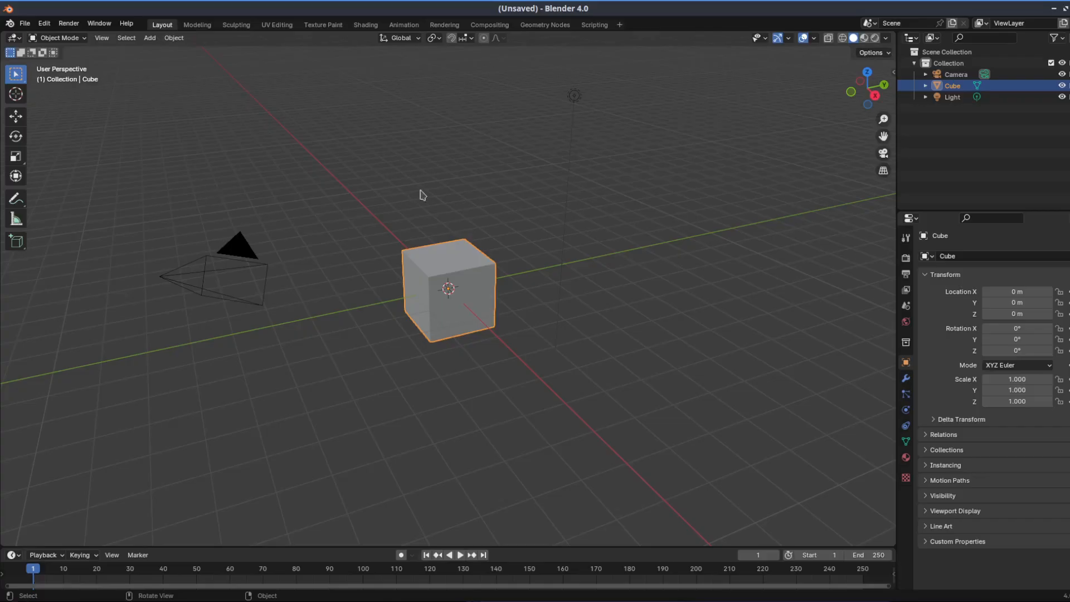
Switch to Blender and delete the default camera, cube and light from the scene
click(972, 143)
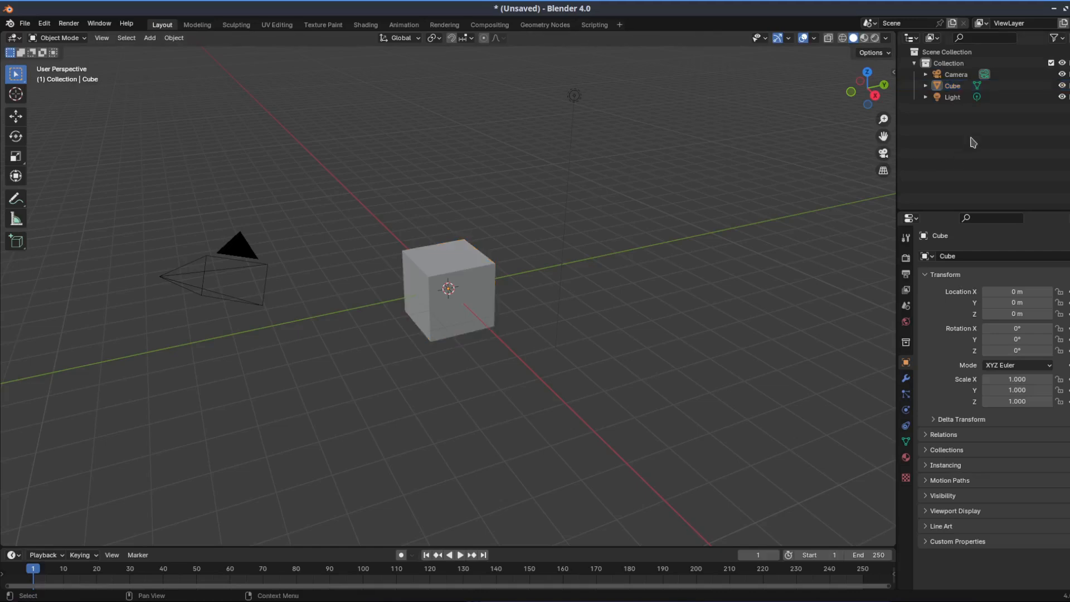
click(956, 75)
key(Delete)
click(956, 76)
key(Delete)
click(956, 77)
key(Delete)
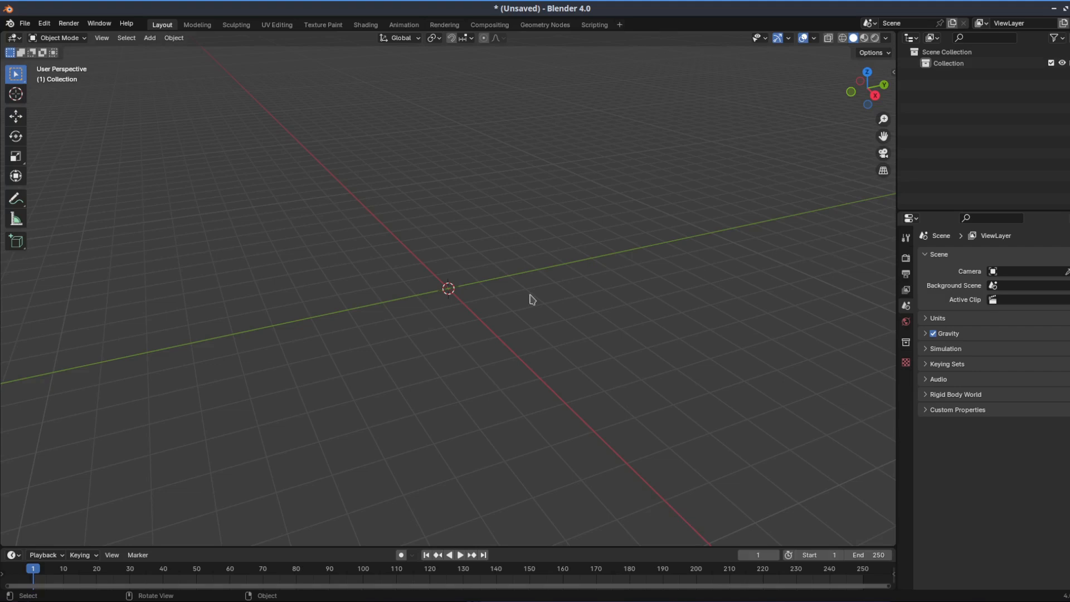
Import Wall1.fbx from the project's Room Prefabs/Objects folder as an FBX model
click(27, 25)
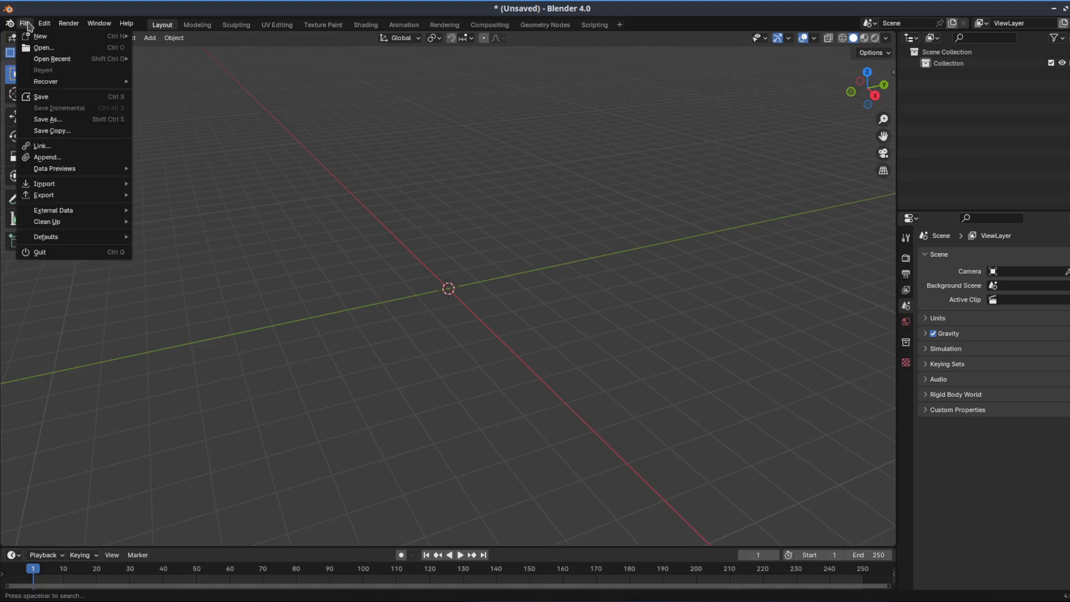
mouse_move(47, 185)
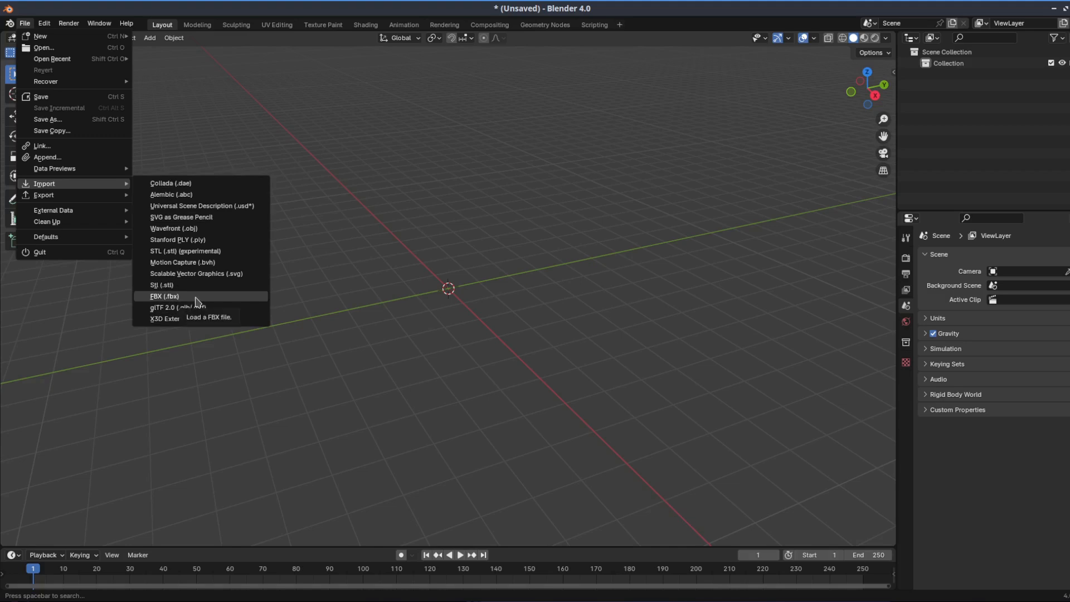
click(195, 302)
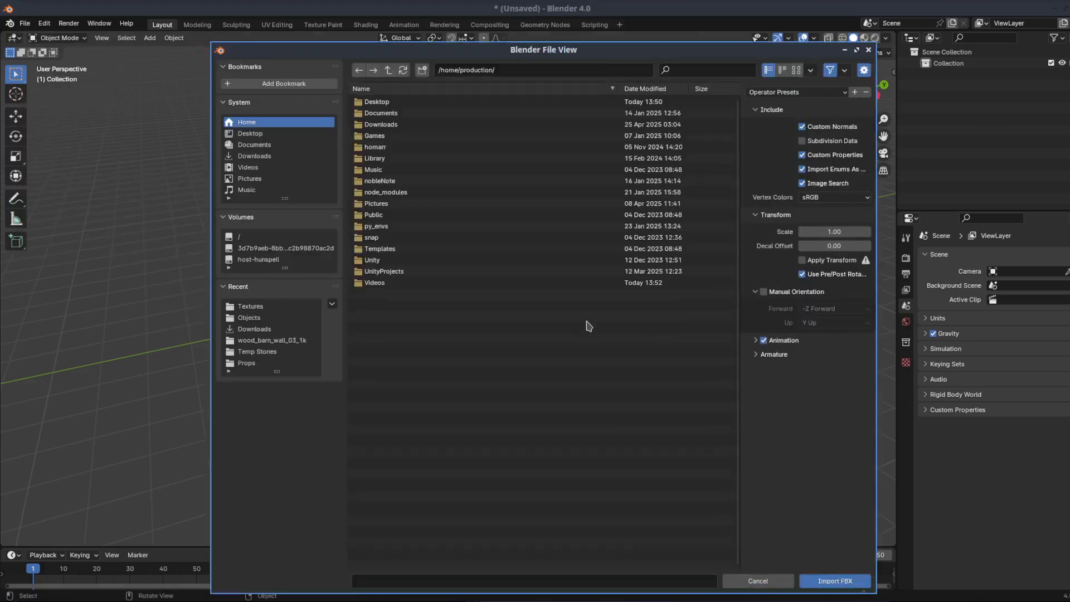
click(250, 318)
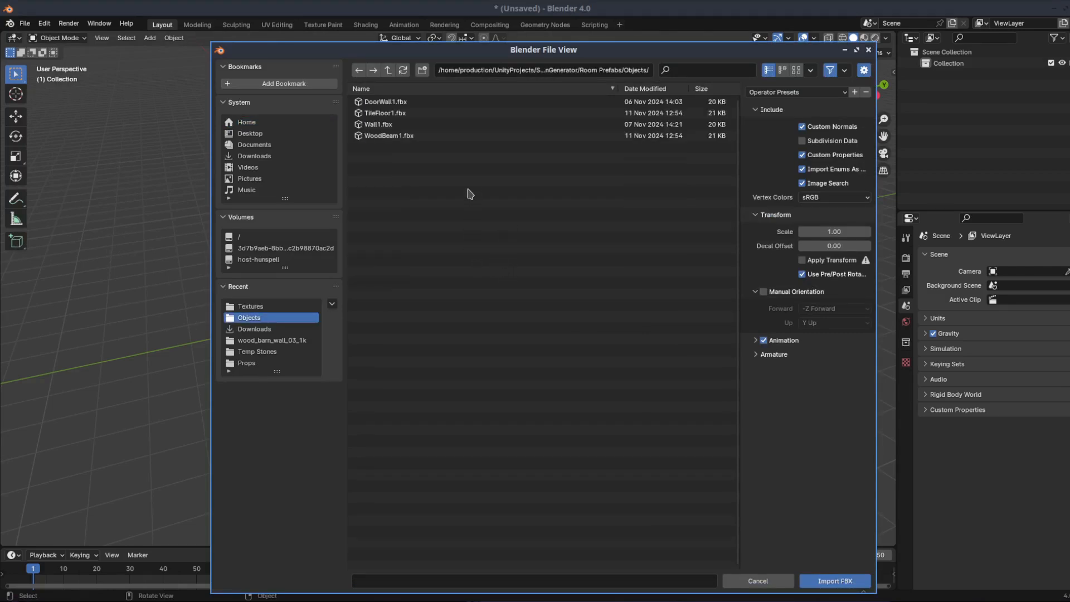
click(390, 126)
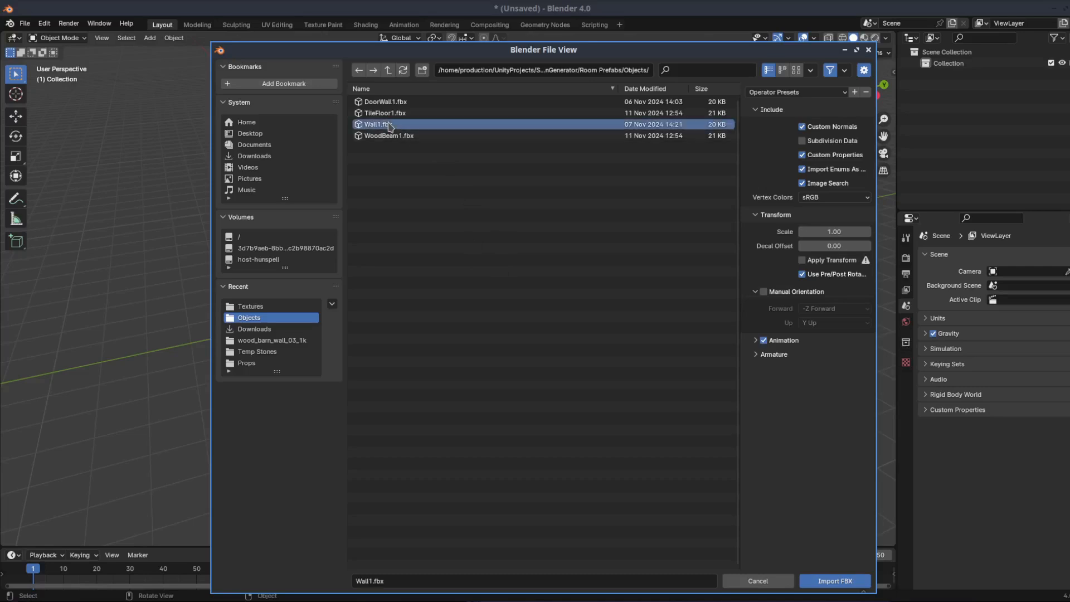
click(851, 578)
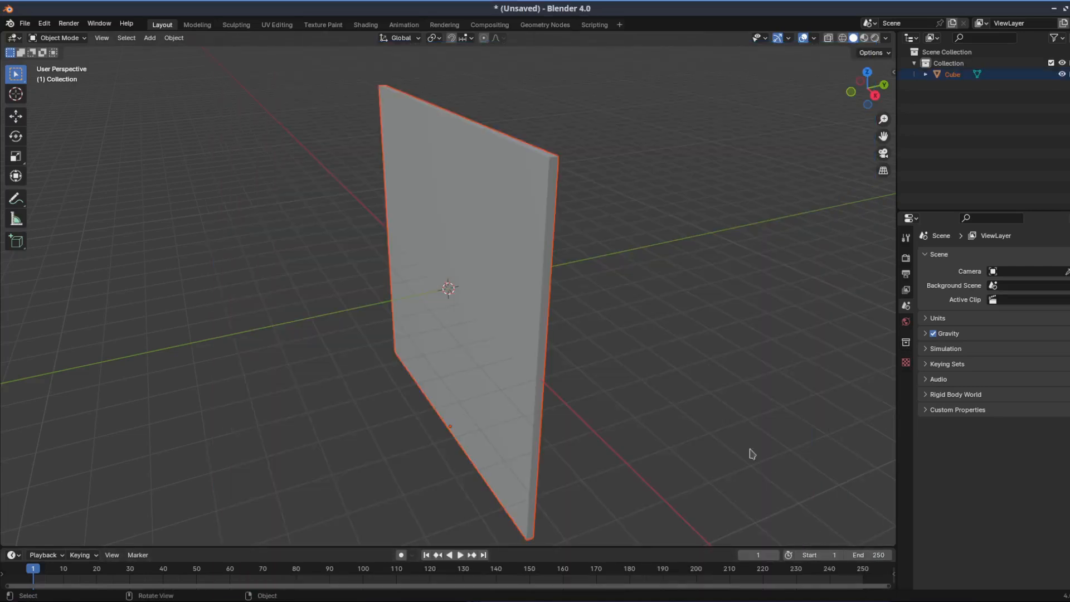
Examine the imported wall's shape from several angles and its material nodes in the Shading workspace
middle_drag(754, 382, 613, 340)
middle_drag(451, 329, 611, 335)
scroll(647, 350, down, 2)
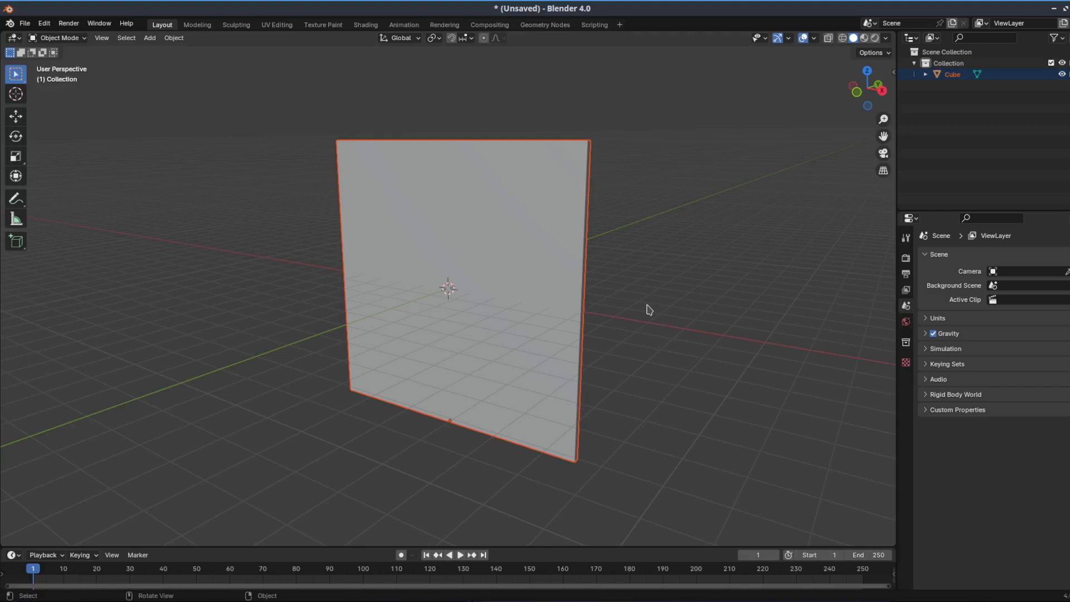
middle_drag(733, 275, 704, 277)
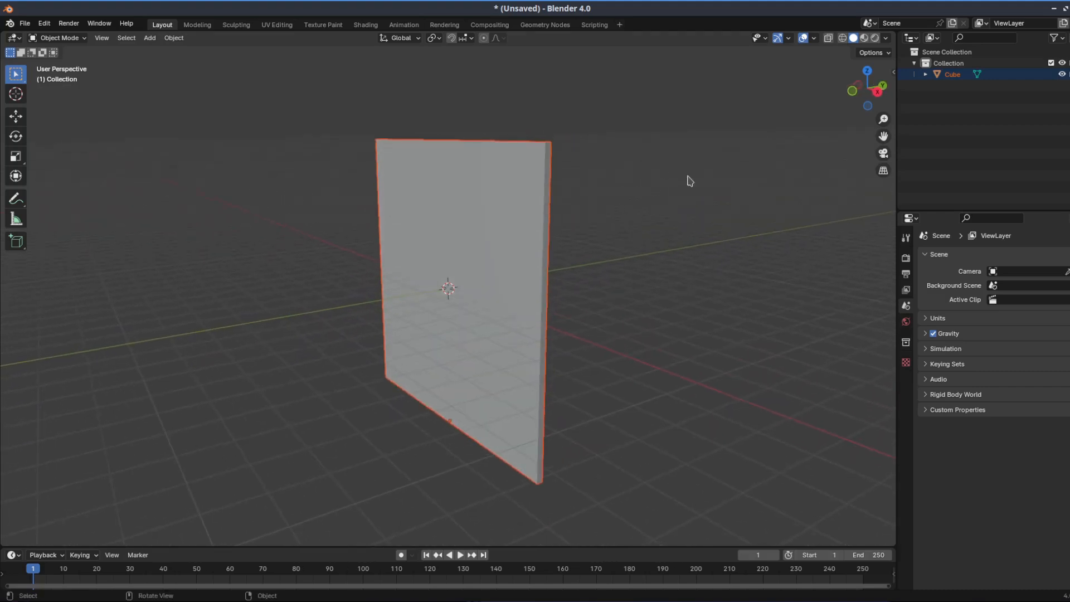
mouse_move(672, 218)
middle_down()
mouse_move(522, 211)
mouse_move(602, 223)
mouse_move(661, 210)
middle_up()
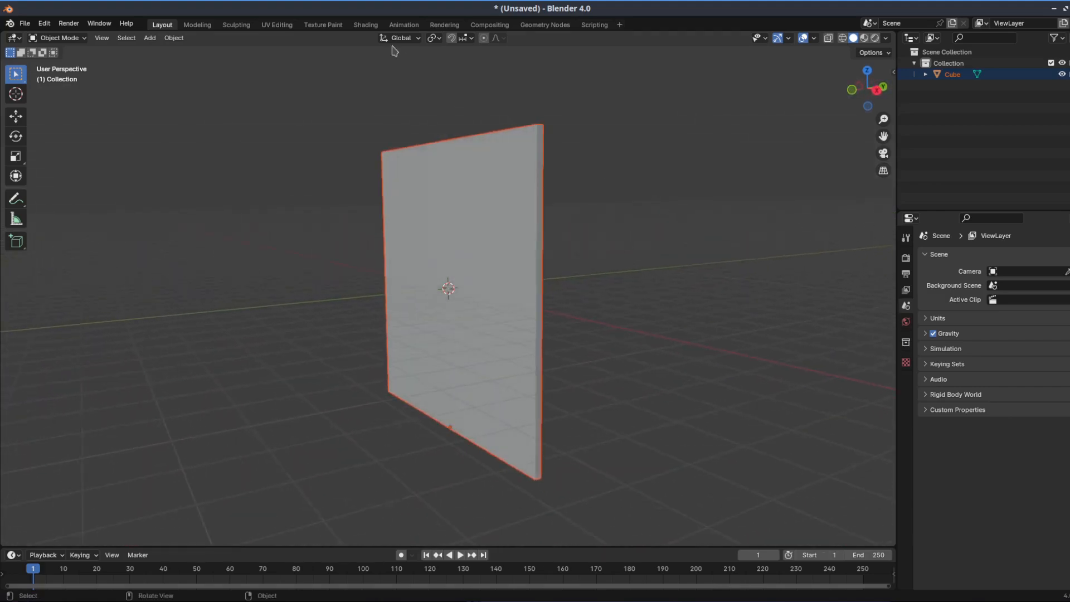
click(374, 26)
mouse_move(643, 234)
middle_down()
mouse_move(655, 242)
mouse_move(624, 232)
mouse_move(712, 229)
middle_up()
click(562, 188)
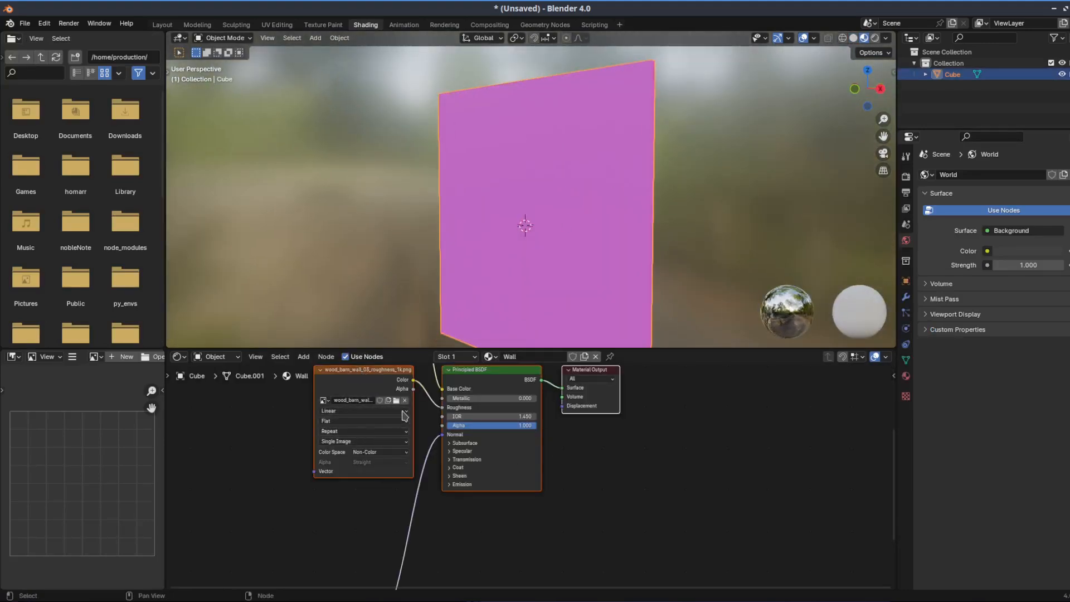
middle_drag(676, 203, 659, 224)
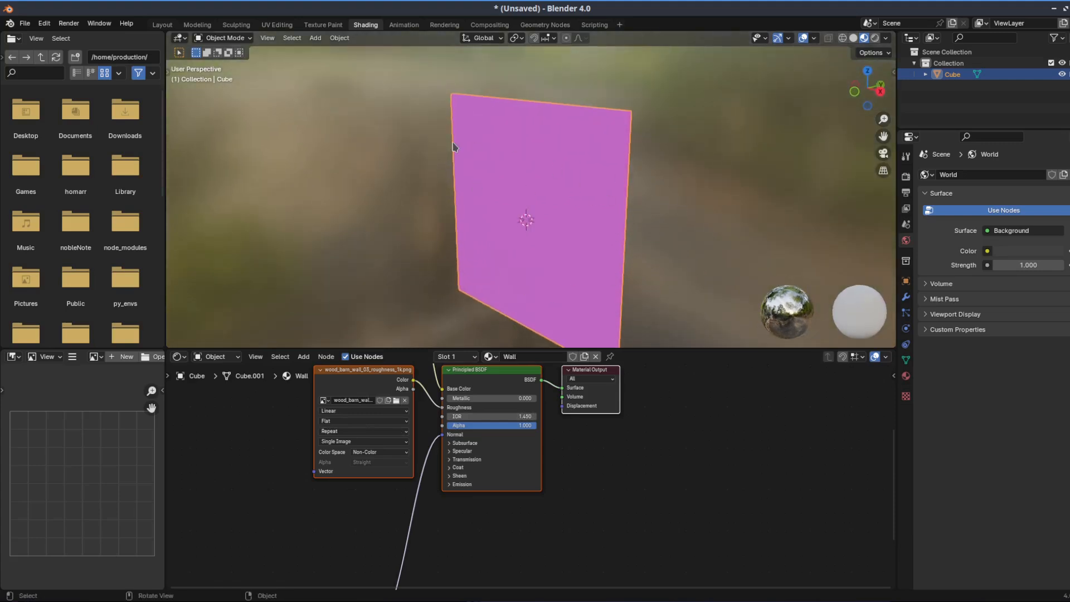
In the UV Editing workspace, replace the wall's missing image with wood_barn_wall_03_color_1k.png from the project's Textures folder
click(197, 26)
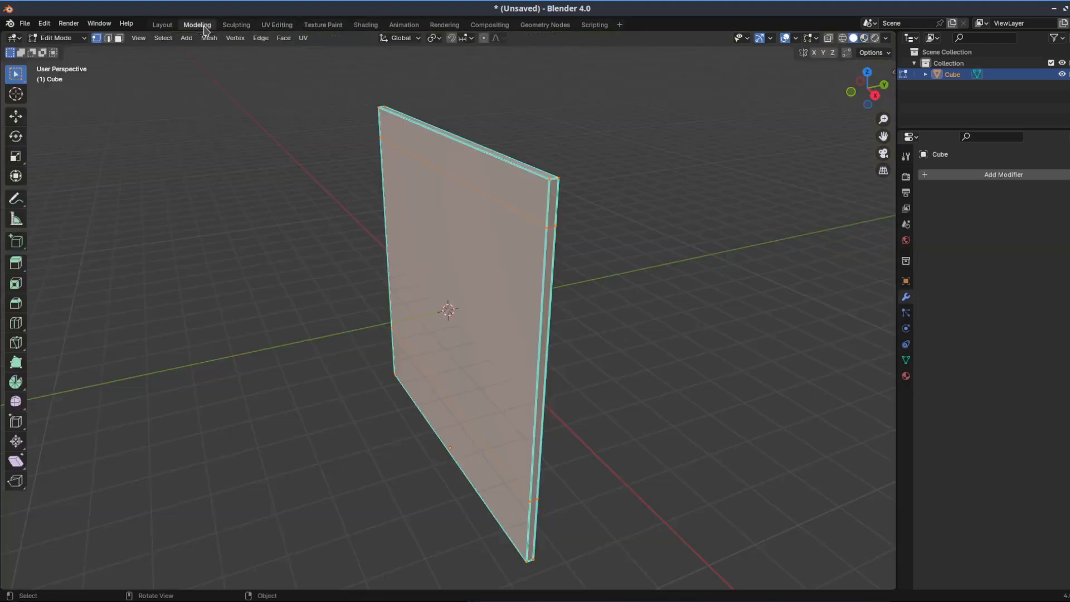
click(276, 26)
click(365, 25)
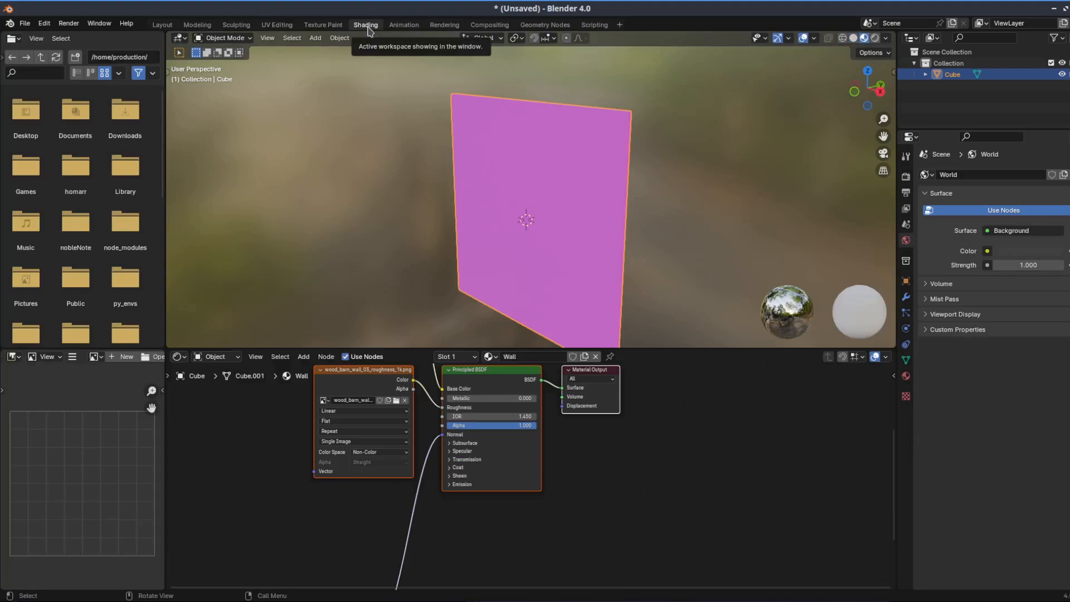
click(277, 25)
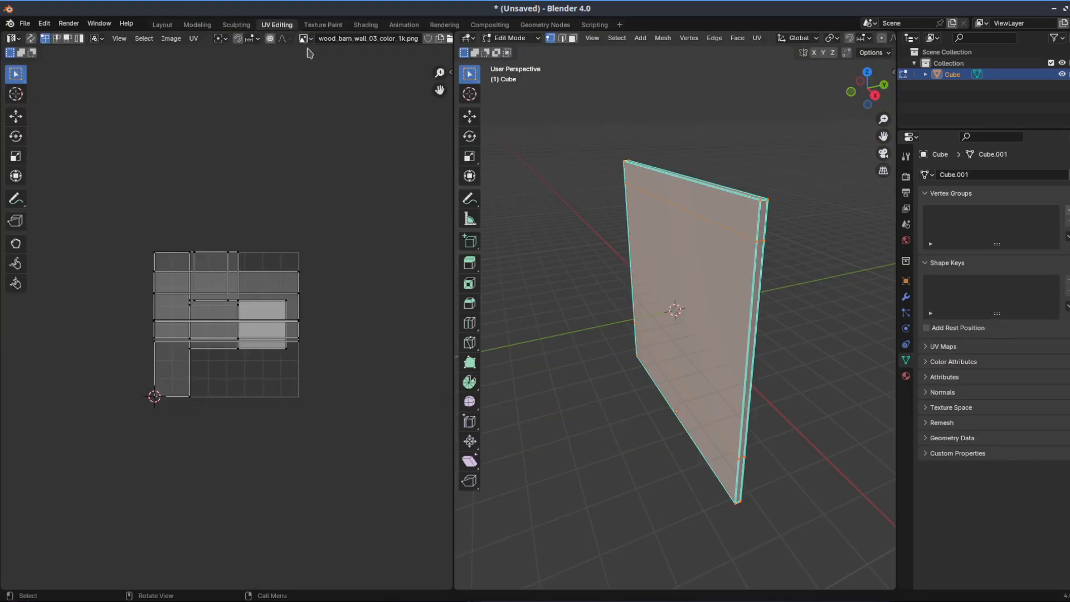
middle_drag(557, 182, 581, 174)
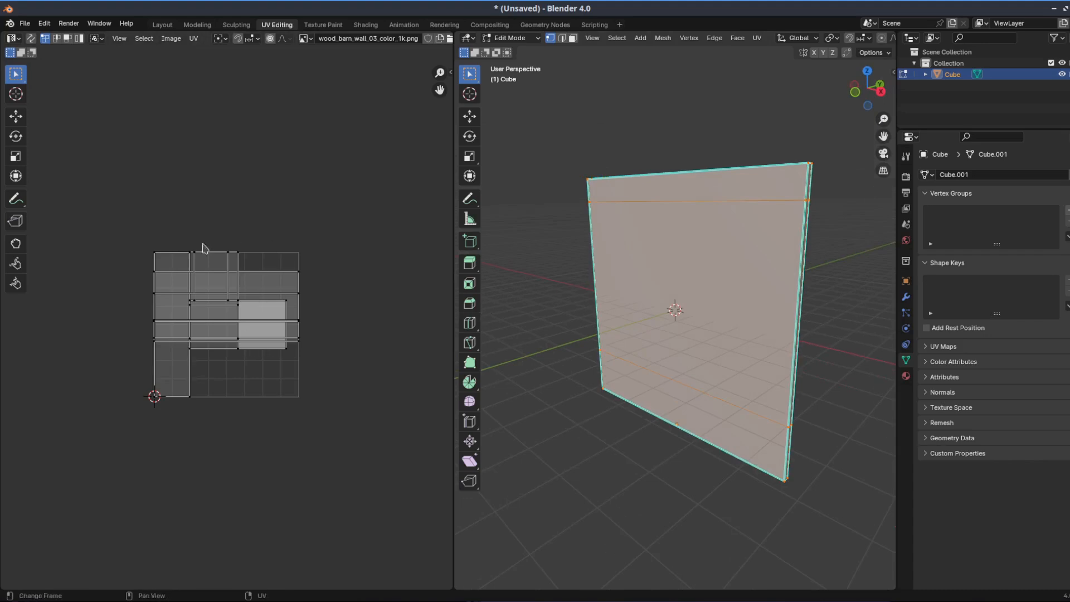
click(174, 40)
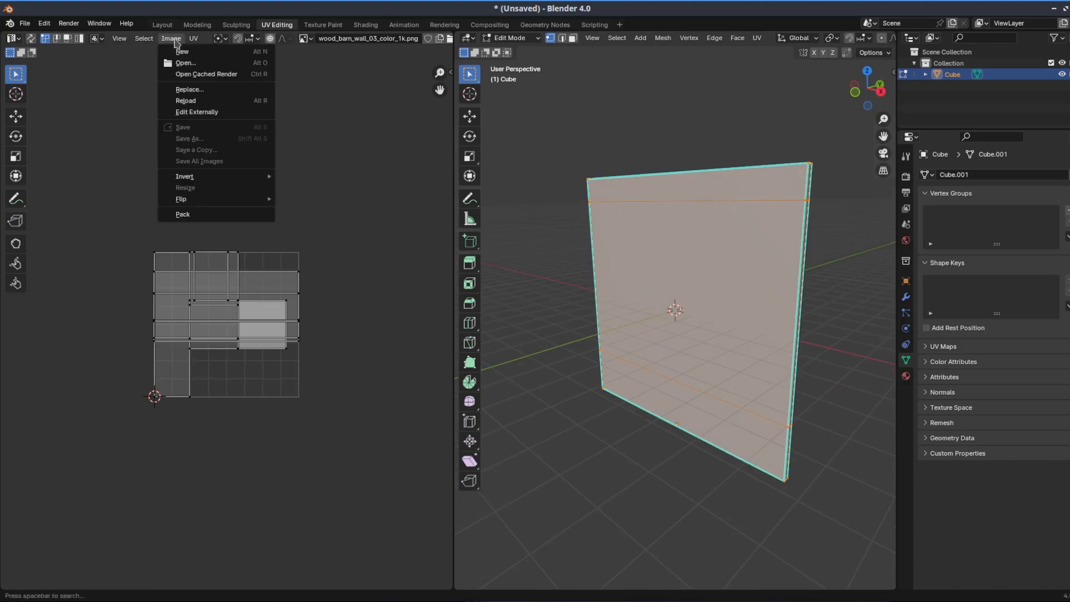
click(195, 90)
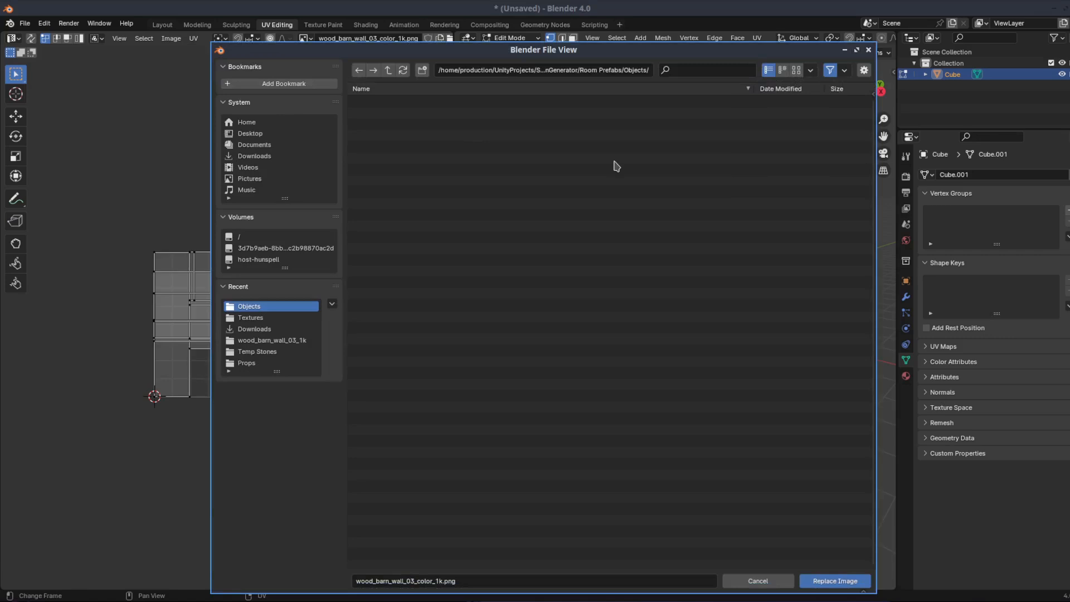
click(268, 316)
right_click(514, 317)
click(441, 284)
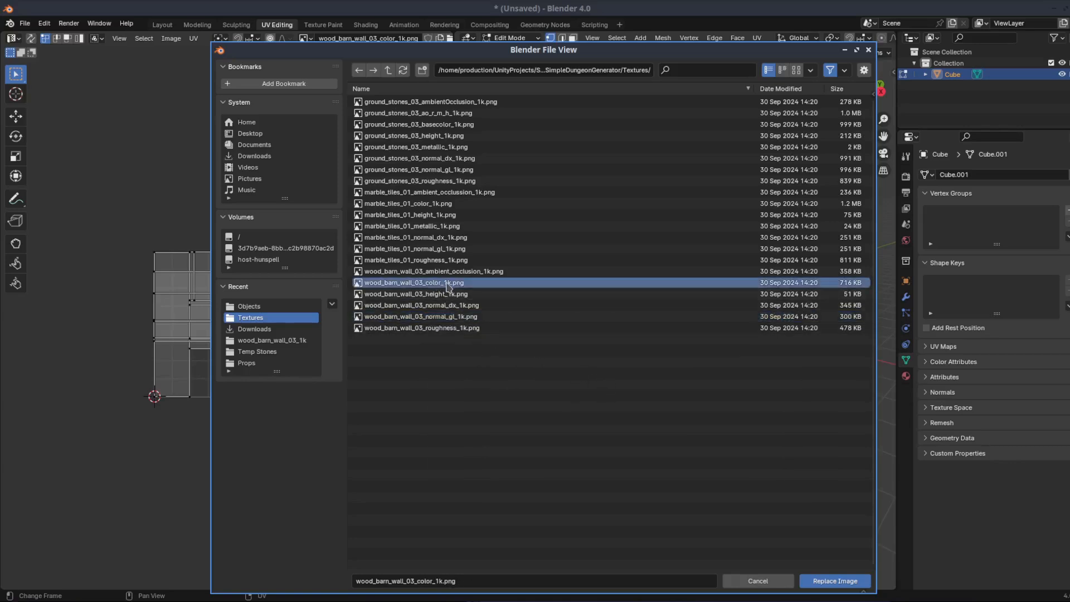
click(842, 580)
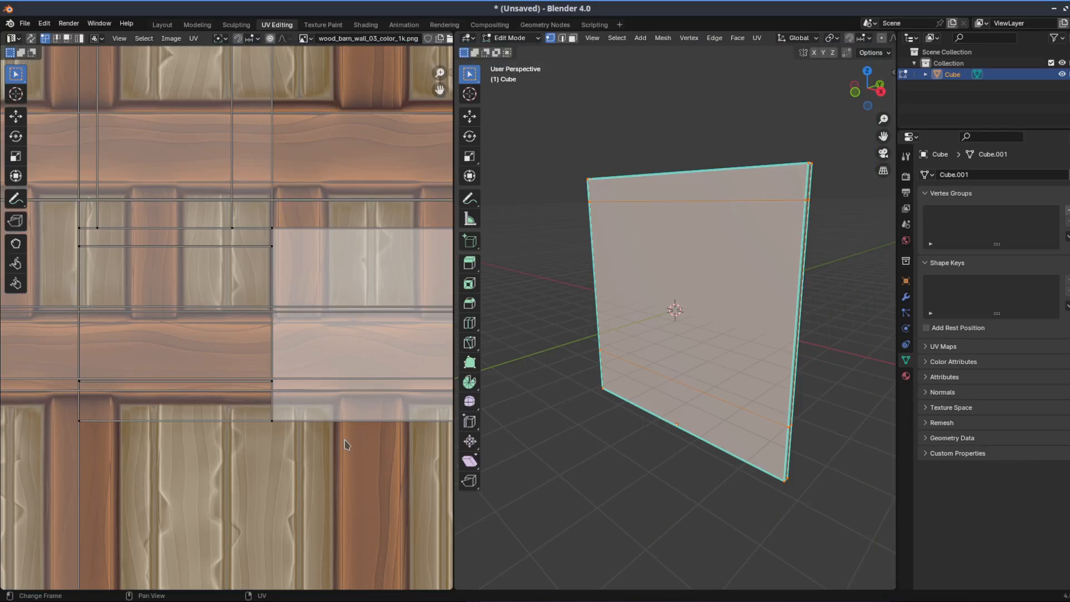
Show the wall's wood texture by setting the 3D viewport to Material Preview shading, and turn the view toward its front
scroll(345, 445, down, 5)
scroll(345, 440, up, 2)
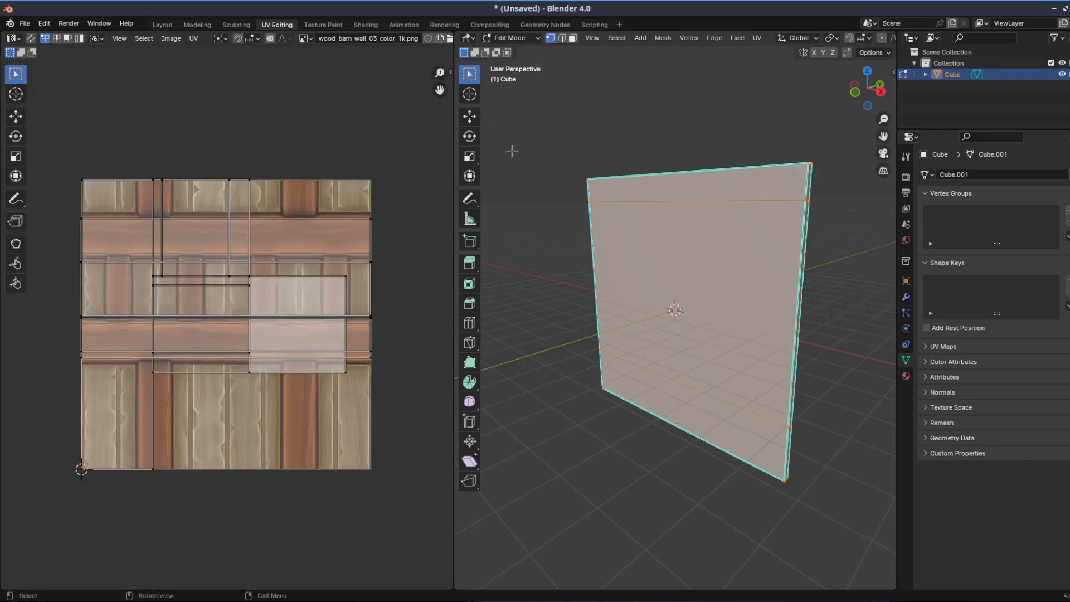
drag(453, 290, 123, 369)
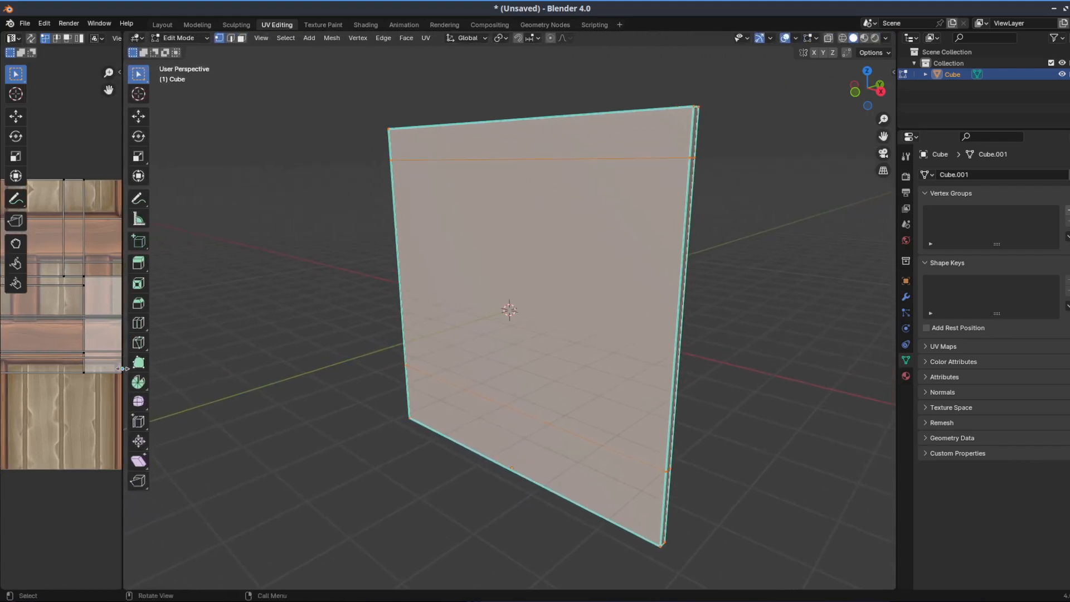
click(865, 38)
drag(120, 317, 420, 320)
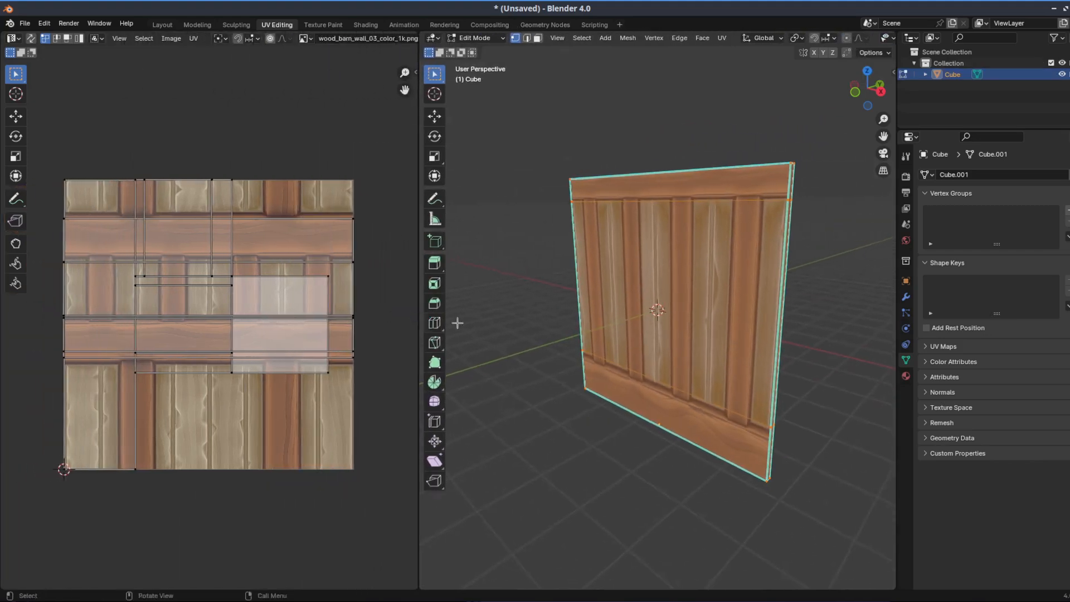
middle_drag(827, 332, 854, 343)
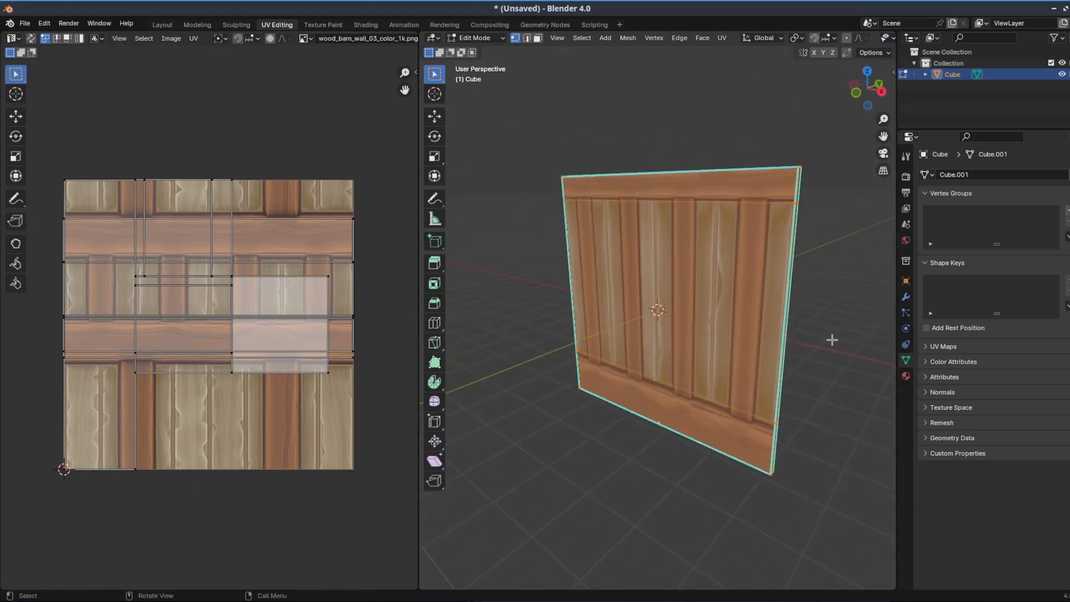
middle_drag(538, 397, 609, 383)
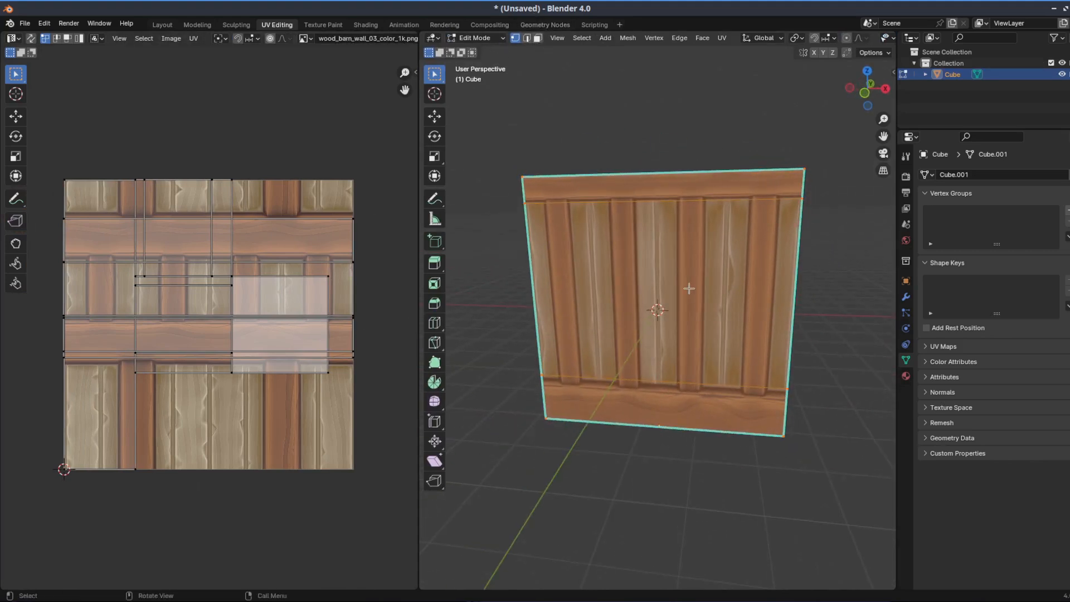
Select only the wall's large middle face in face selection mode and prepare its UVs for moving by edge
click(779, 123)
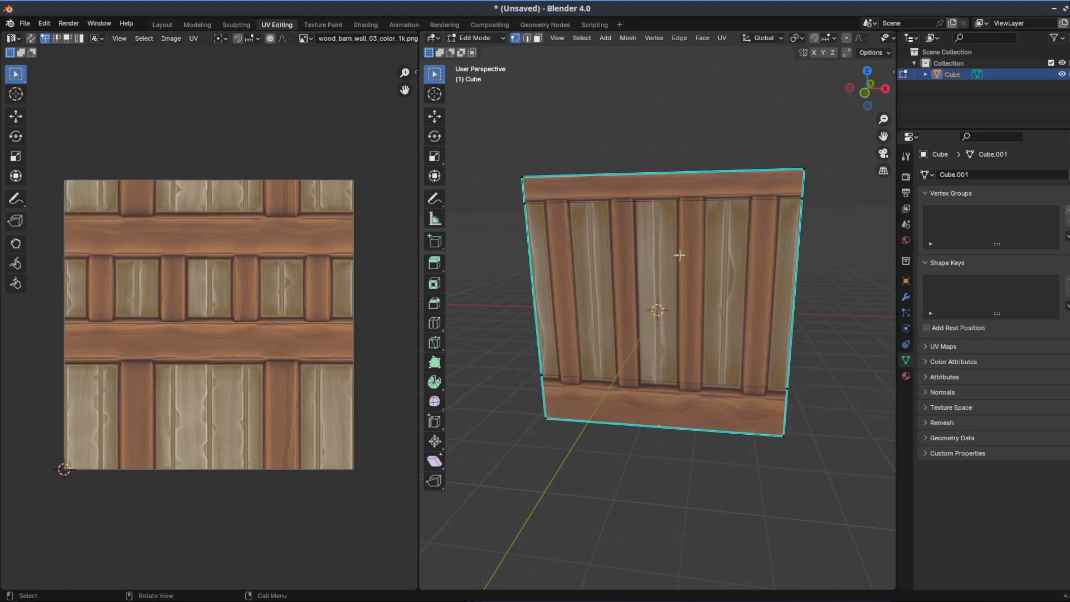
click(537, 38)
click(650, 248)
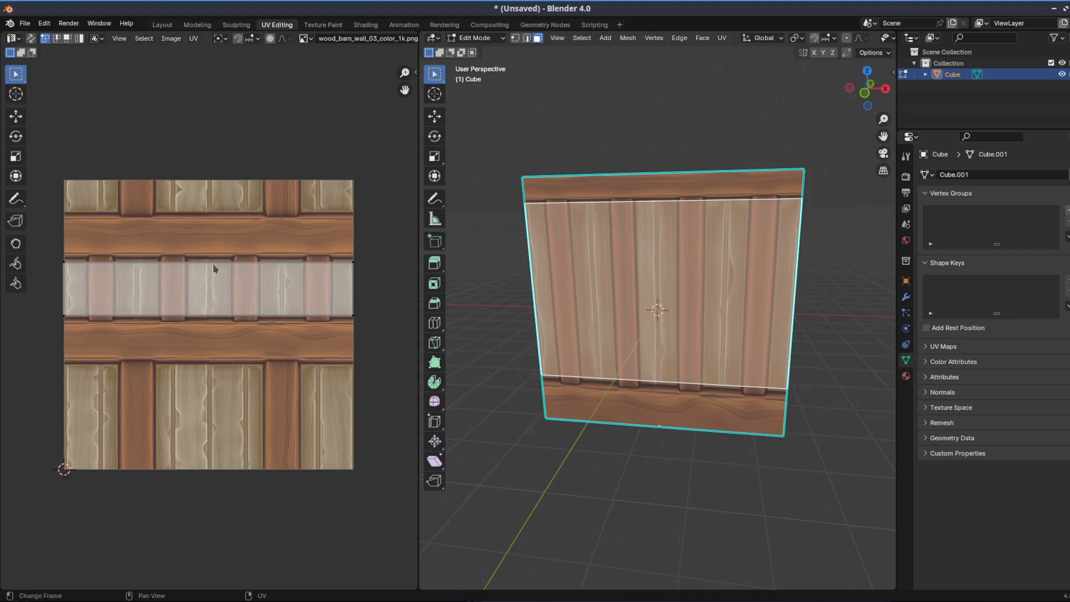
click(16, 116)
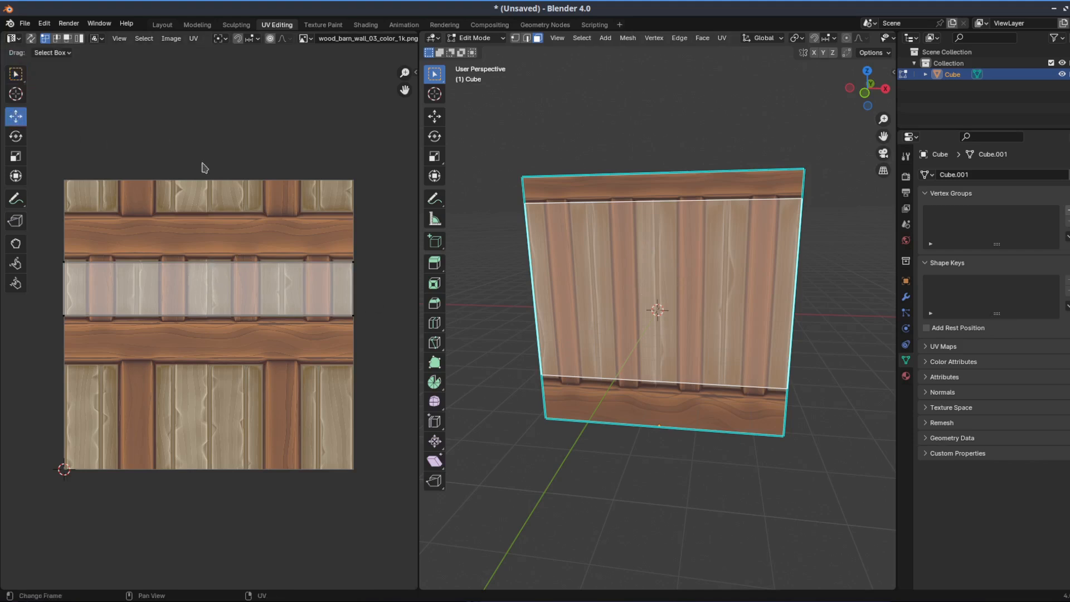
click(57, 38)
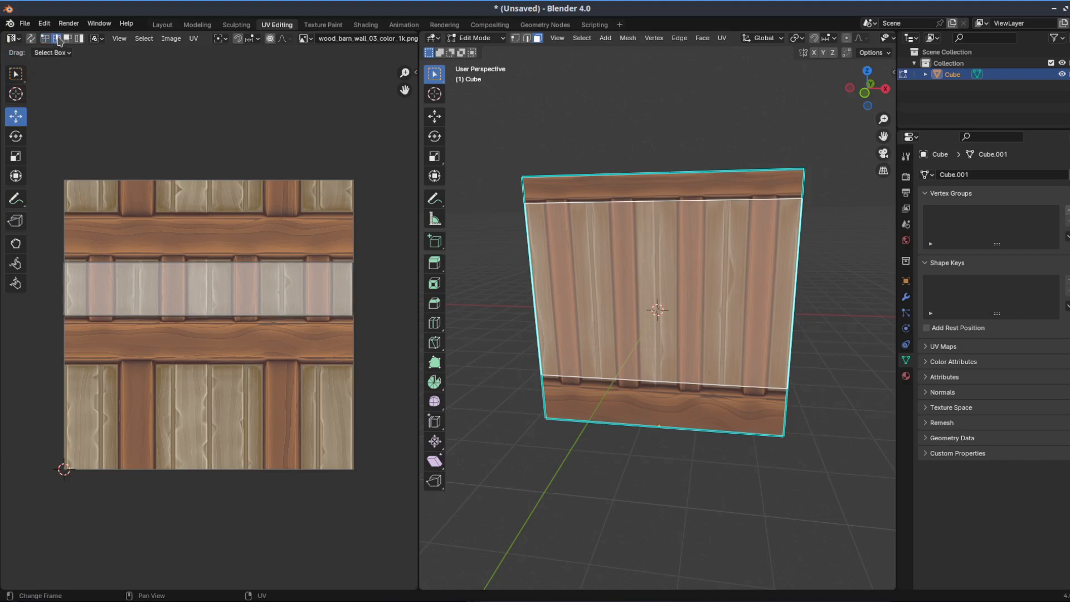
Try to move the upper UV edge of the middle face up into the horizontal beam, and undo the move
click(165, 262)
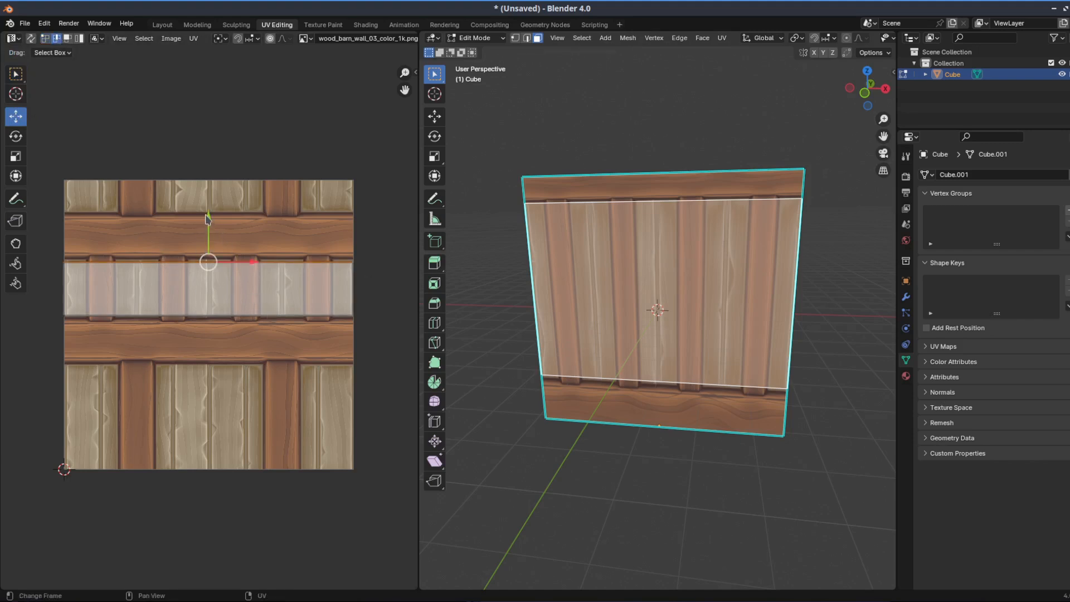
mouse_move(208, 219)
mouse_down()
mouse_move(218, 189)
mouse_move(215, 209)
mouse_up()
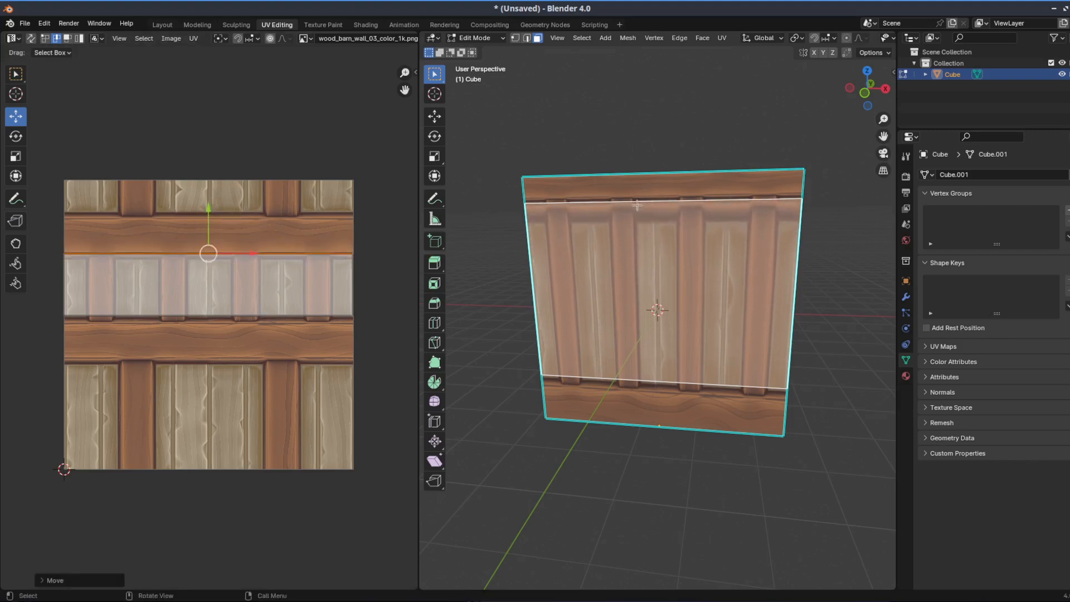
mouse_move(209, 218)
mouse_down()
mouse_move(215, 193)
mouse_move(215, 210)
mouse_up()
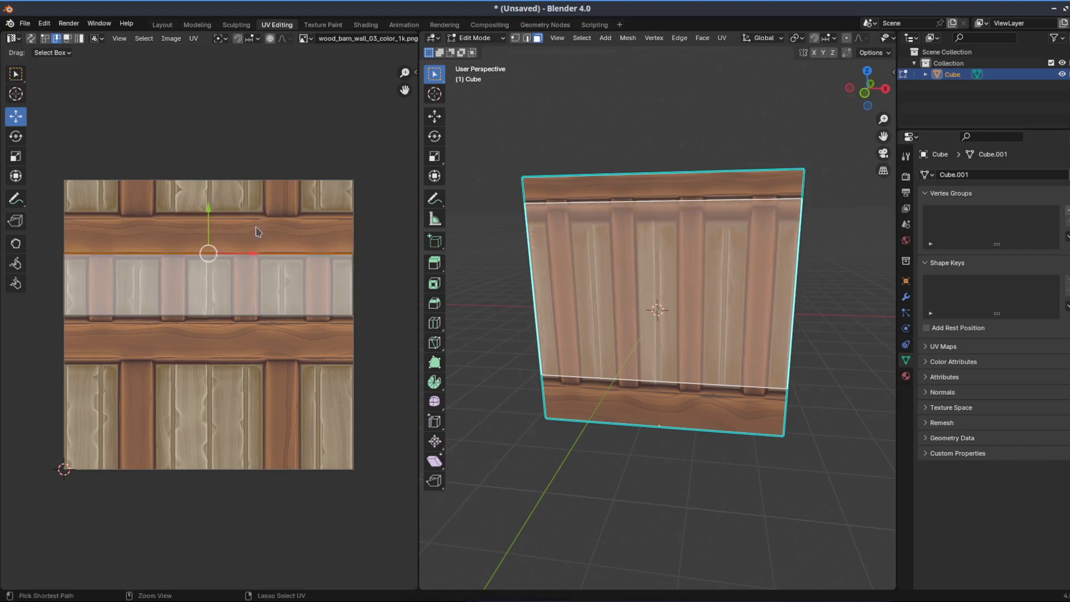
key(ctrl+z)
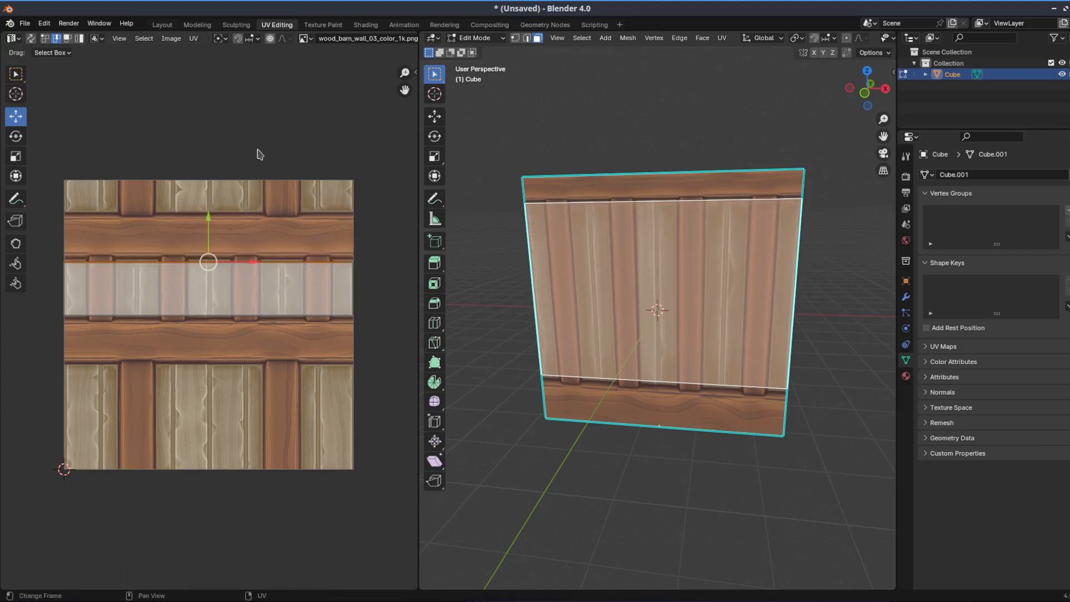
key(ctrl+z)
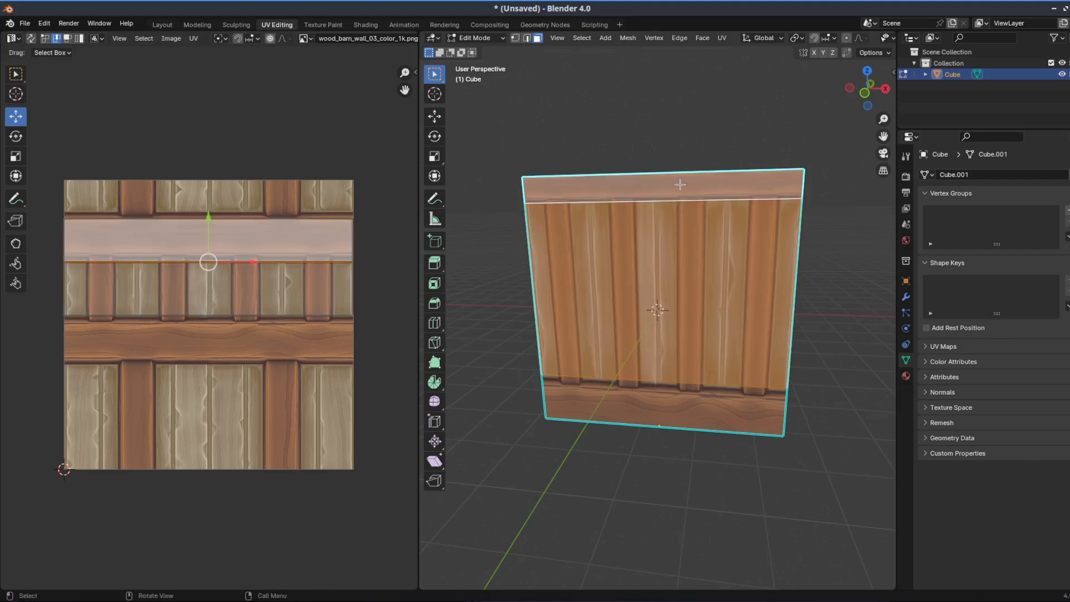
Select the wall's top and middle faces, try to shift the UV edge between them, and undo the move
click(714, 237)
shift+click(715, 189)
click(68, 38)
click(269, 248)
shift+click(296, 310)
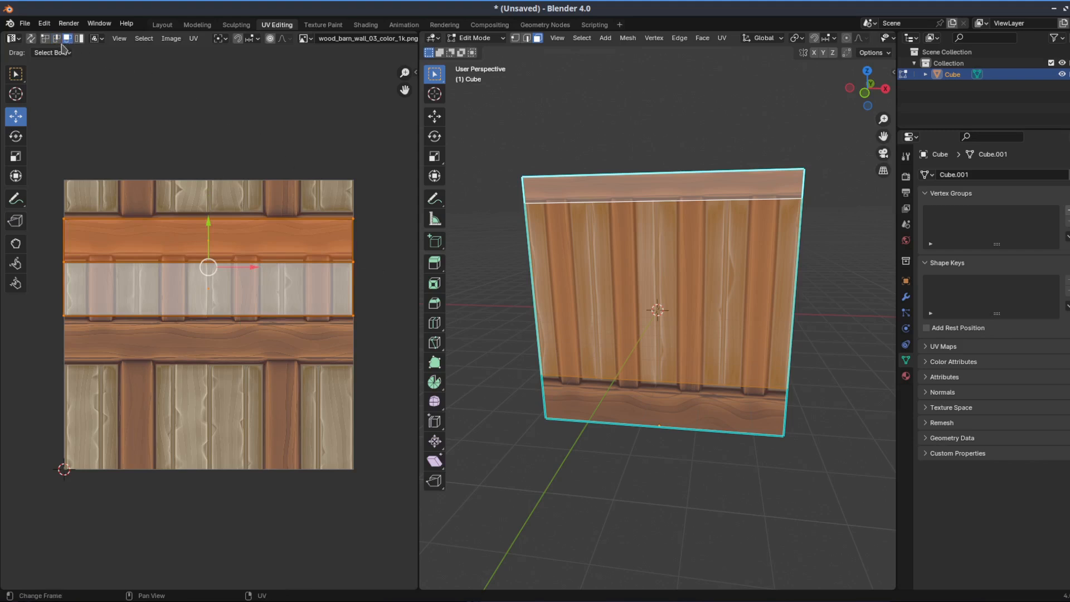
click(272, 177)
click(244, 260)
mouse_move(210, 214)
mouse_down()
mouse_move(214, 199)
mouse_move(216, 231)
mouse_move(223, 186)
mouse_move(223, 213)
mouse_up()
key(ctrl+z)
click(266, 142)
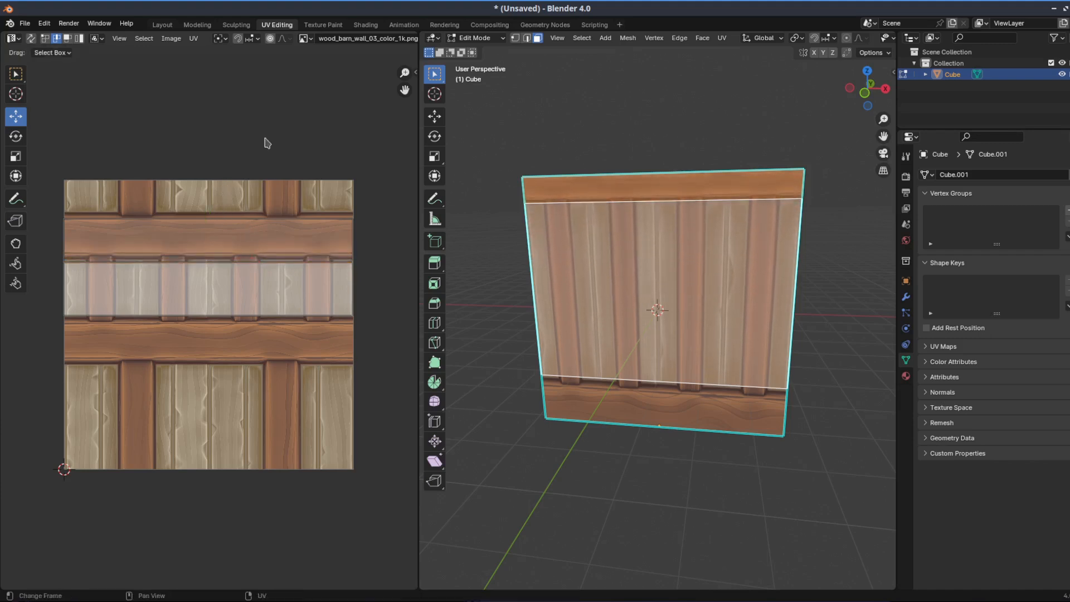
Select all the wall's faces, try to move one of the inner horizontal UV edges slightly down, and undo the move
click(806, 360)
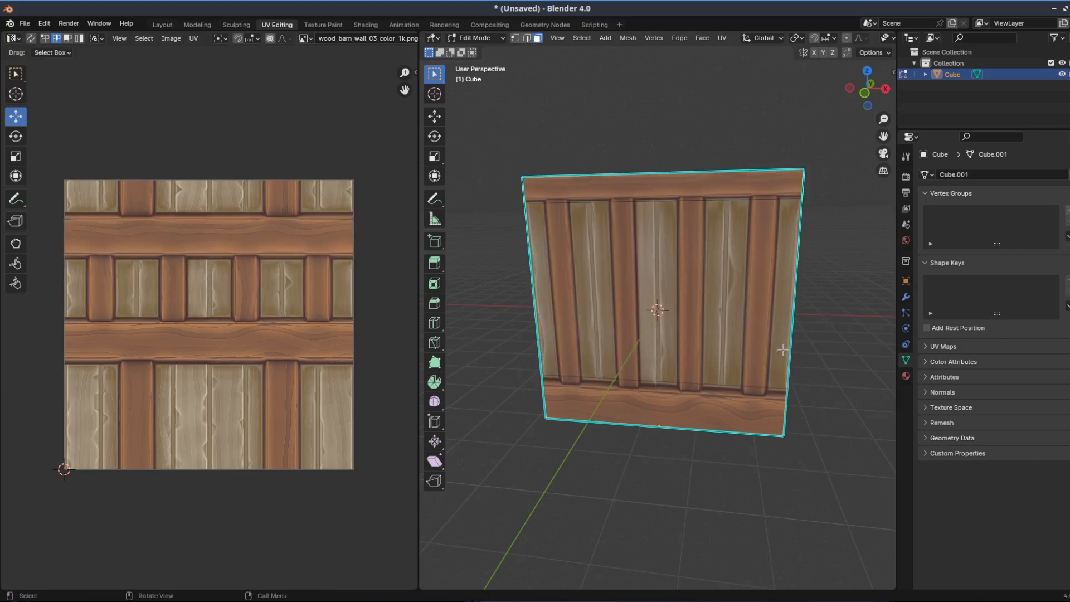
click(809, 312)
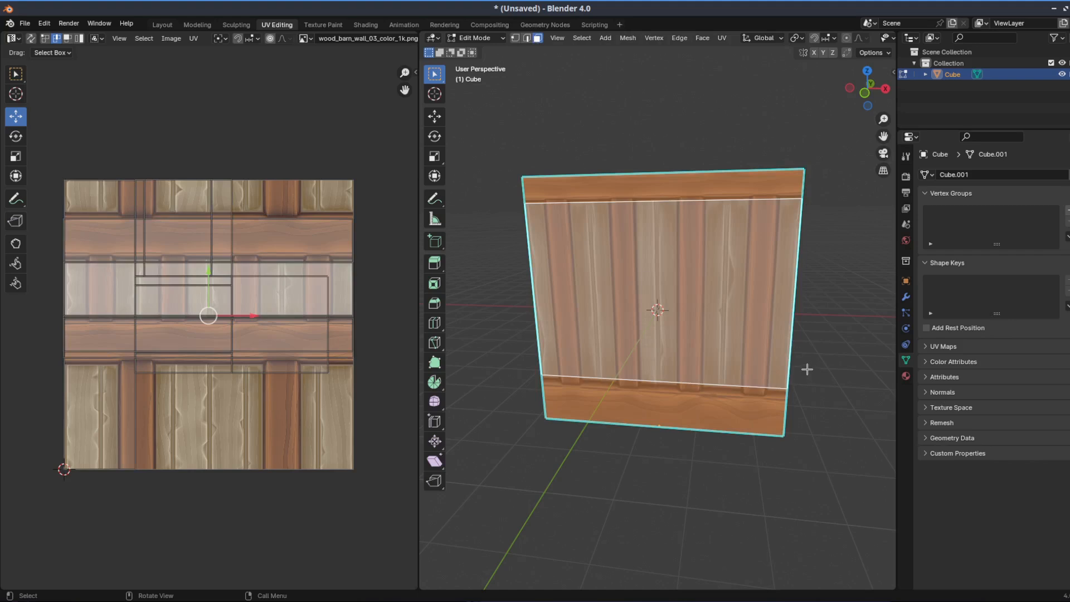
scroll(162, 249, up, 1)
scroll(342, 285, up, 2)
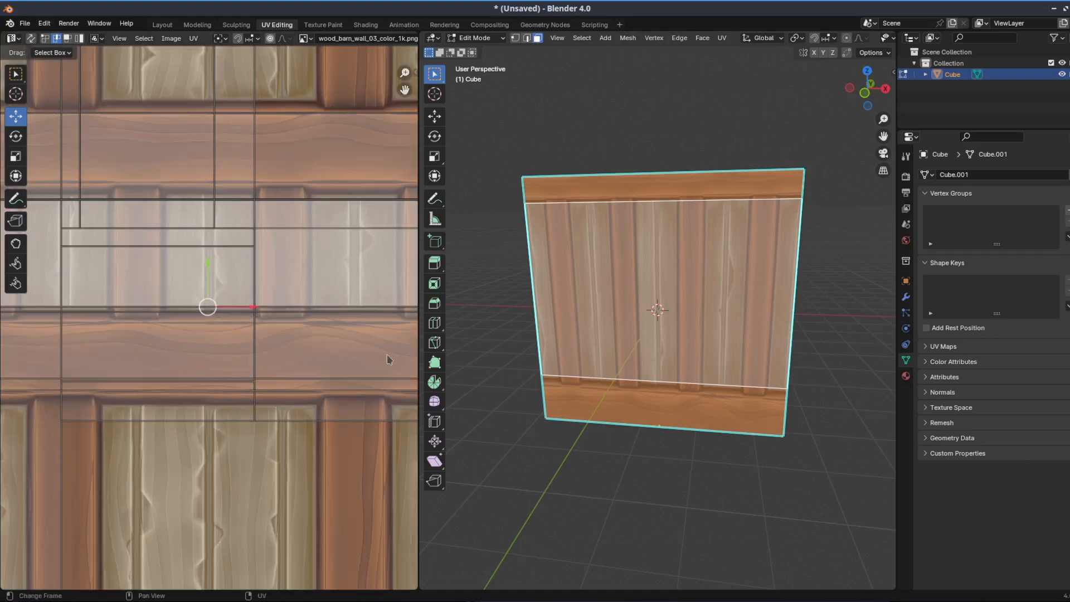
scroll(359, 379, down, 6)
scroll(259, 301, up, 7)
scroll(259, 308, down, 1)
click(344, 228)
drag(351, 190, 350, 201)
key(ctrl+z)
Try to lower the top face's upper UV edge into the middle of the wooden beam, and undo the move
click(320, 113)
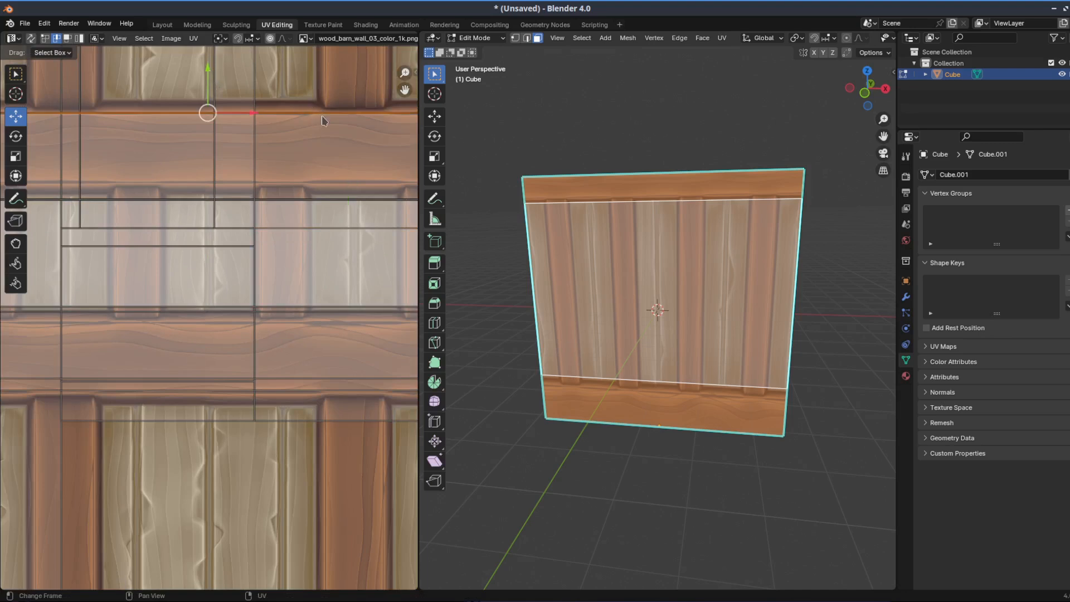
drag(213, 77, 274, 99)
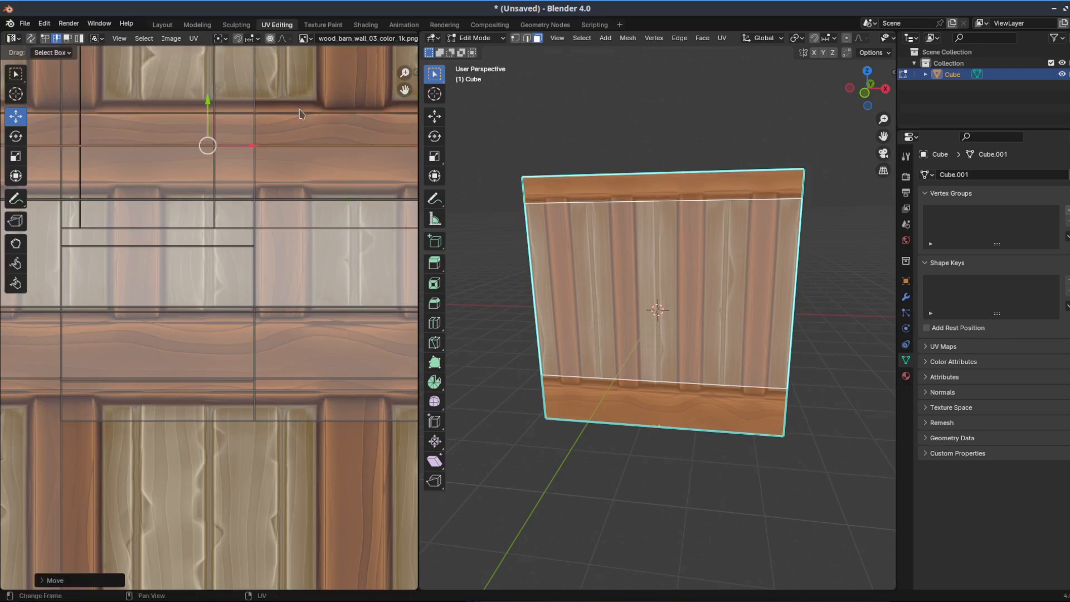
drag(207, 99, 273, 101)
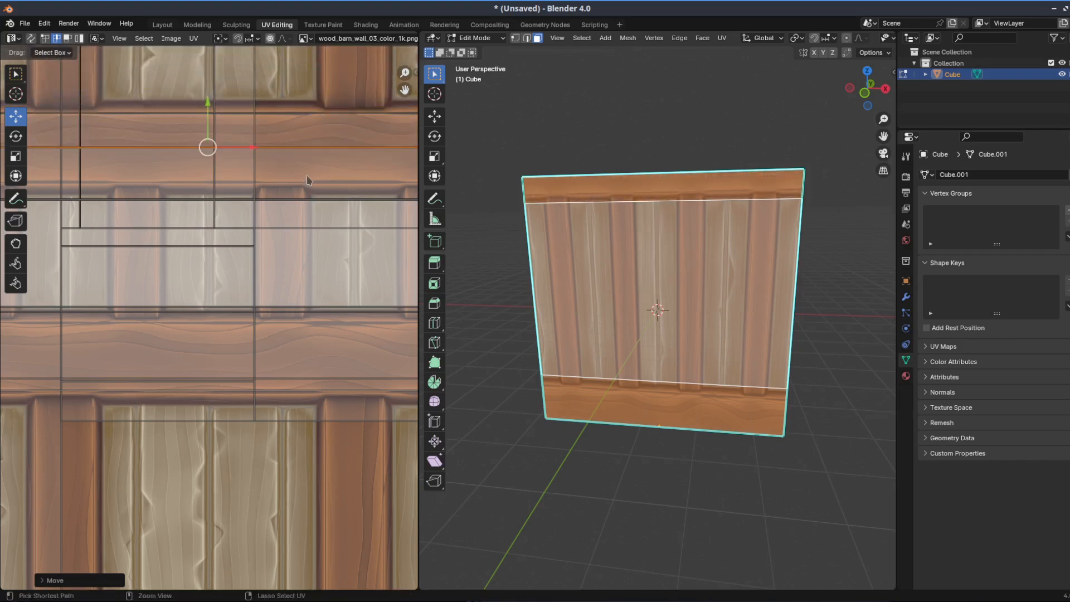
key(ctrl+z)
click(314, 301)
key(Home)
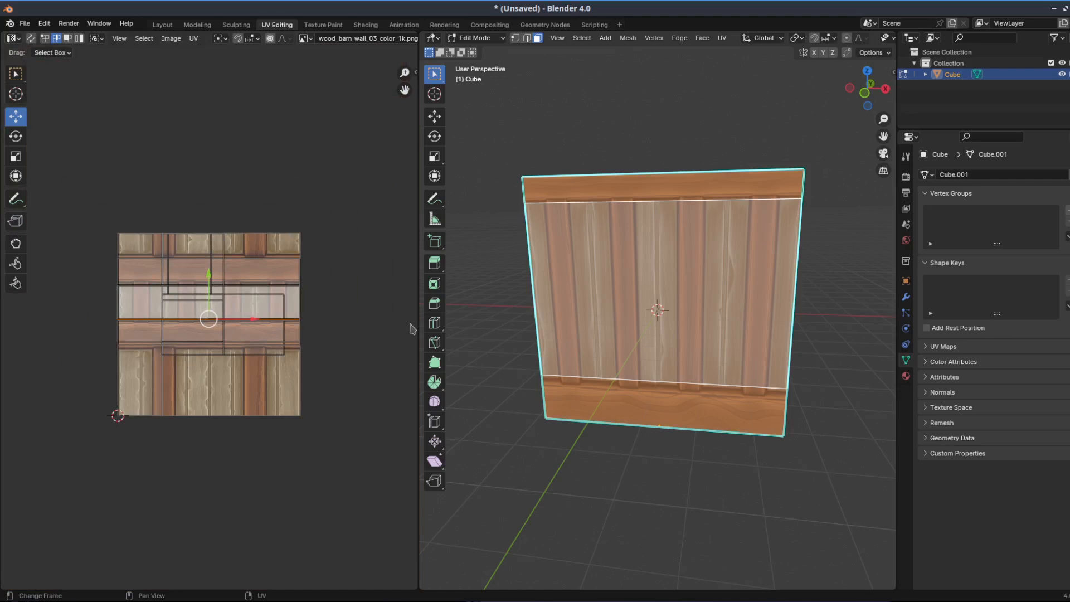
scroll(237, 259, up, 2)
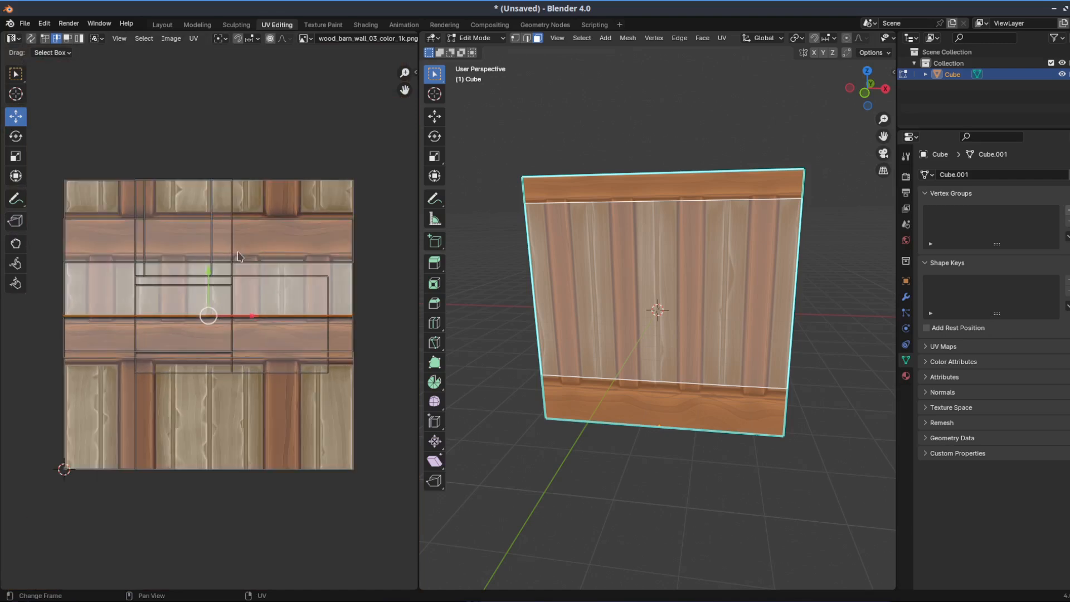
Replace the wall's image with marble_tiles_01_color_1k.png from the Textures folder
click(171, 39)
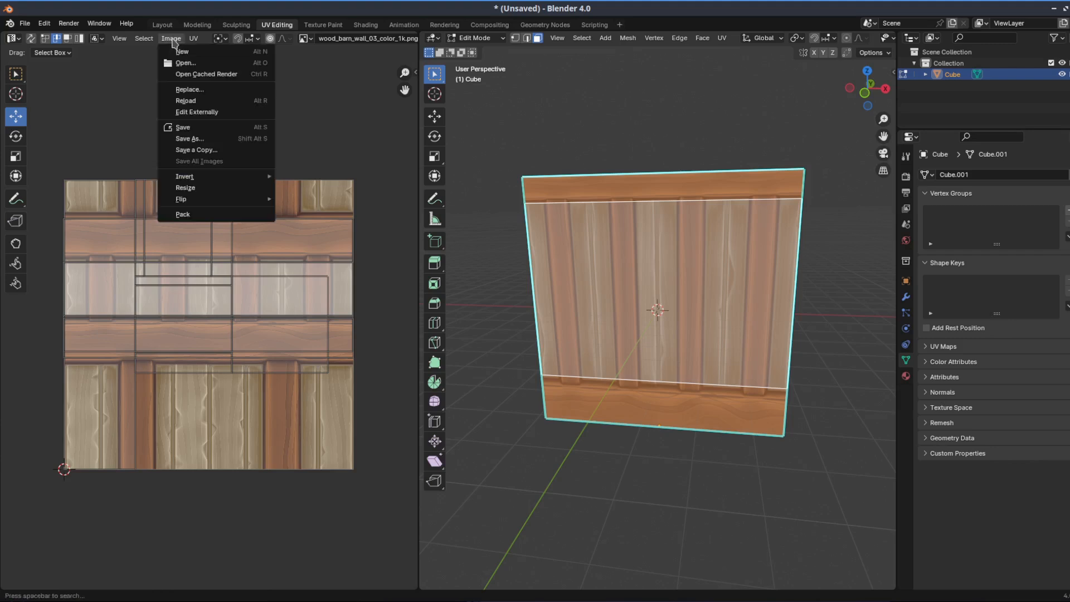
click(199, 90)
click(424, 204)
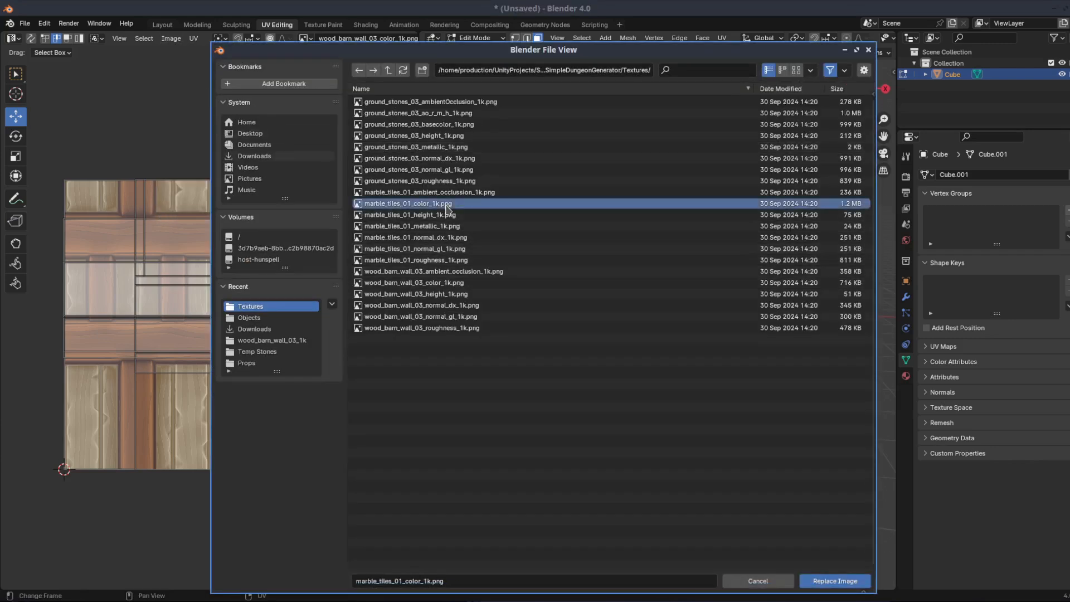
click(835, 580)
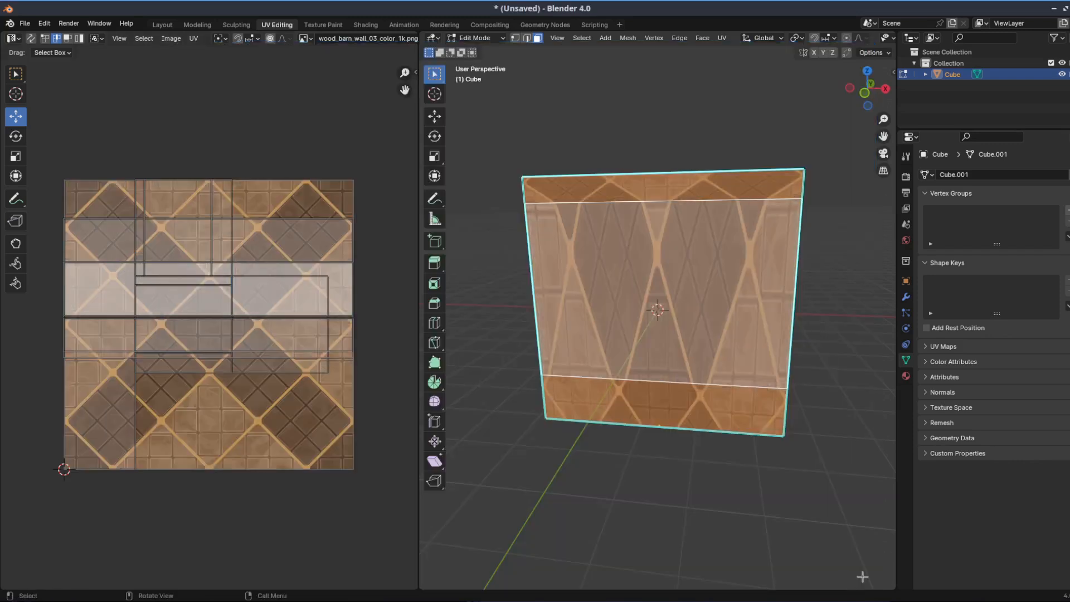
With all faces selected, move the top face's upper UV edge up to near the texture's upper border, and deselect everything
click(824, 263)
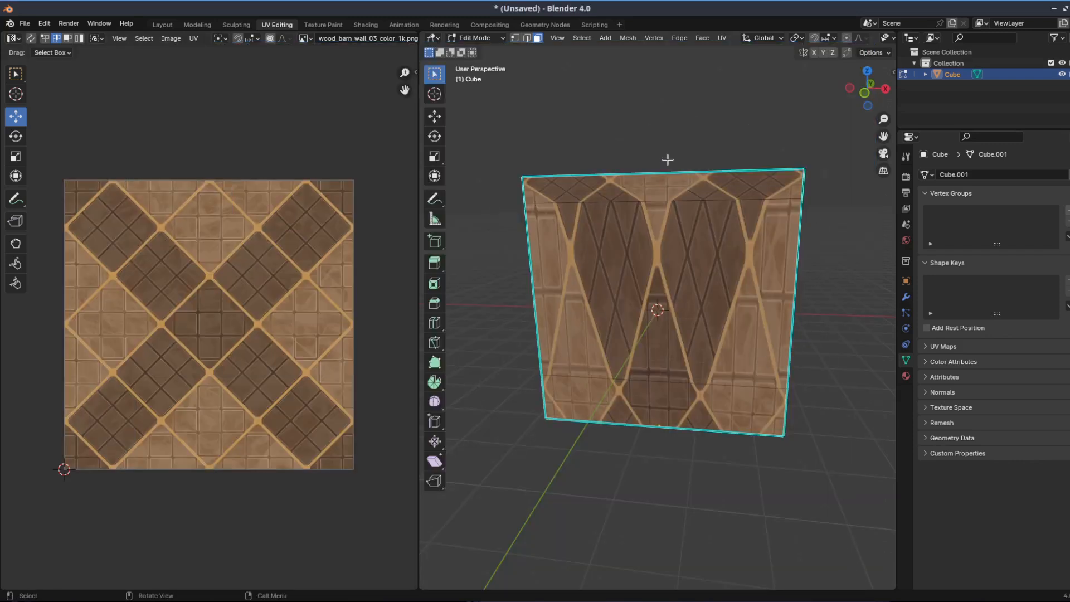
key(a)
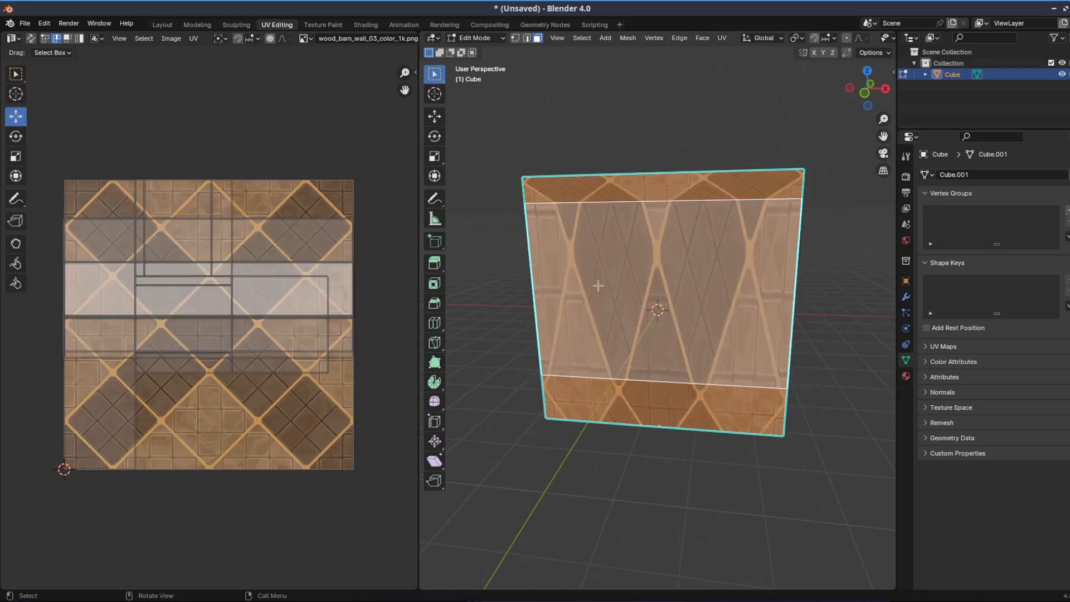
click(252, 219)
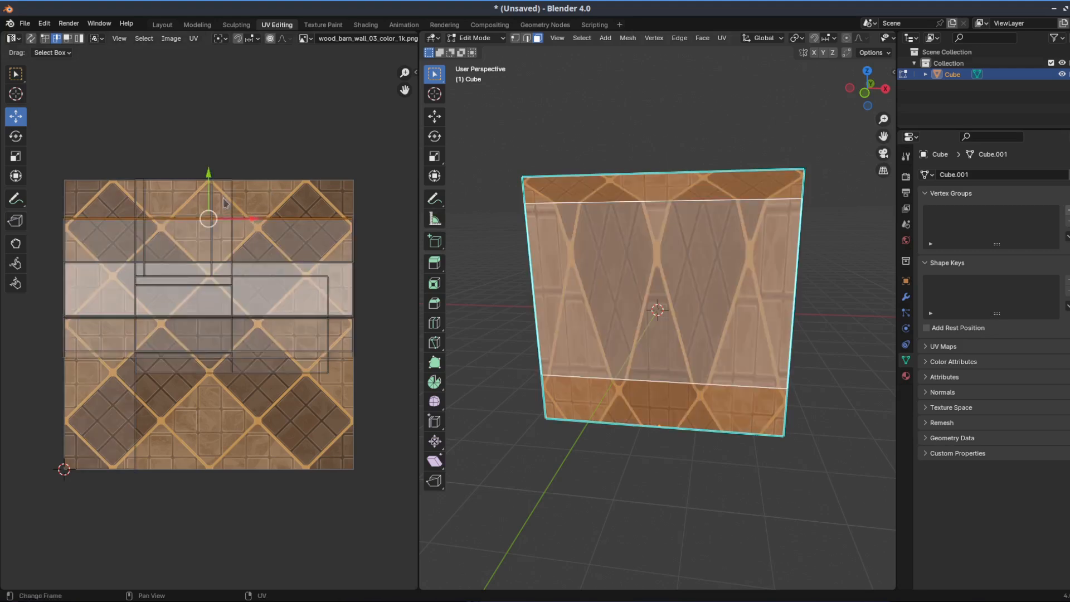
drag(209, 176, 225, 154)
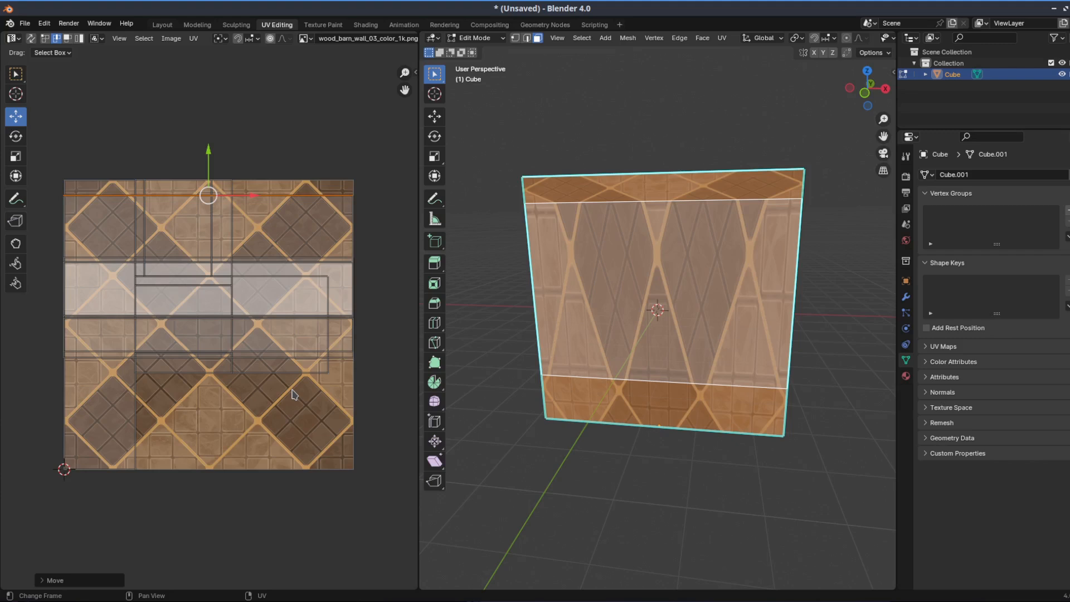
click(617, 92)
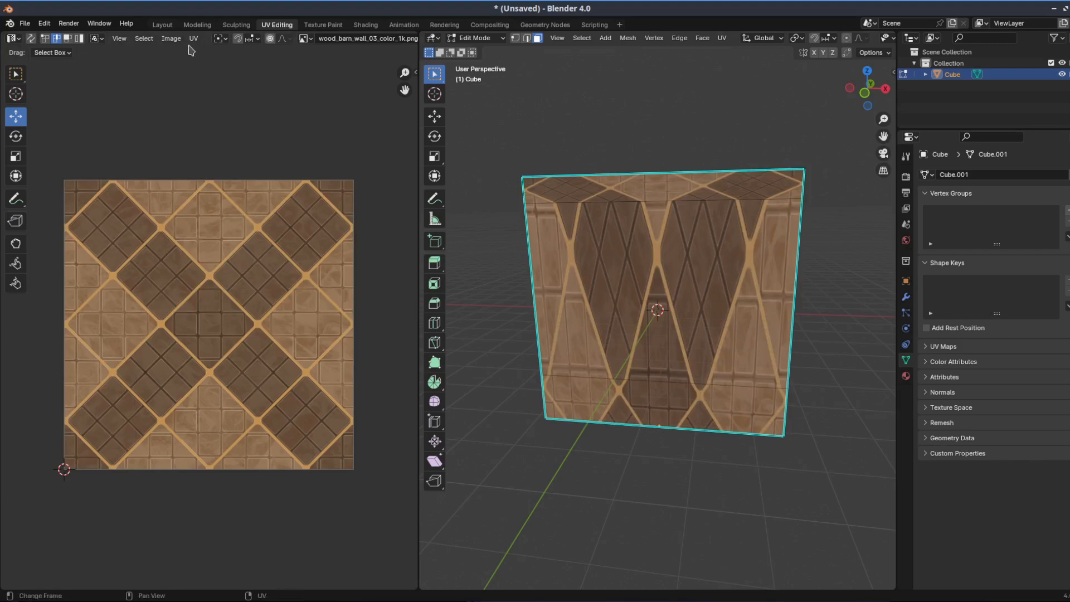
Replace the marble tile image with wood_barn_wall_03_color_1k.png from the Textures folder
click(171, 38)
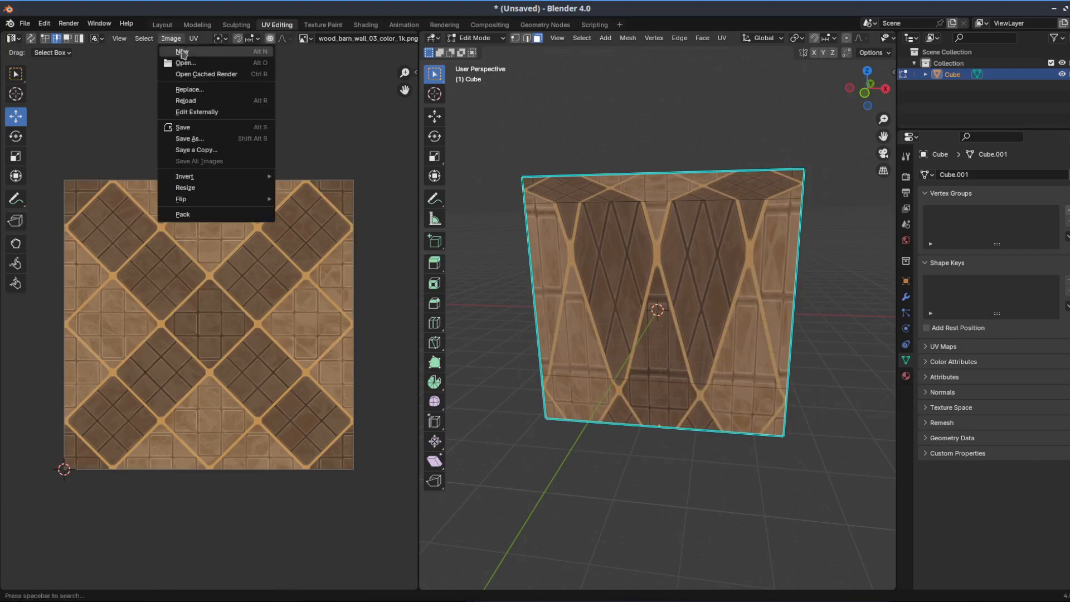
click(202, 91)
click(464, 285)
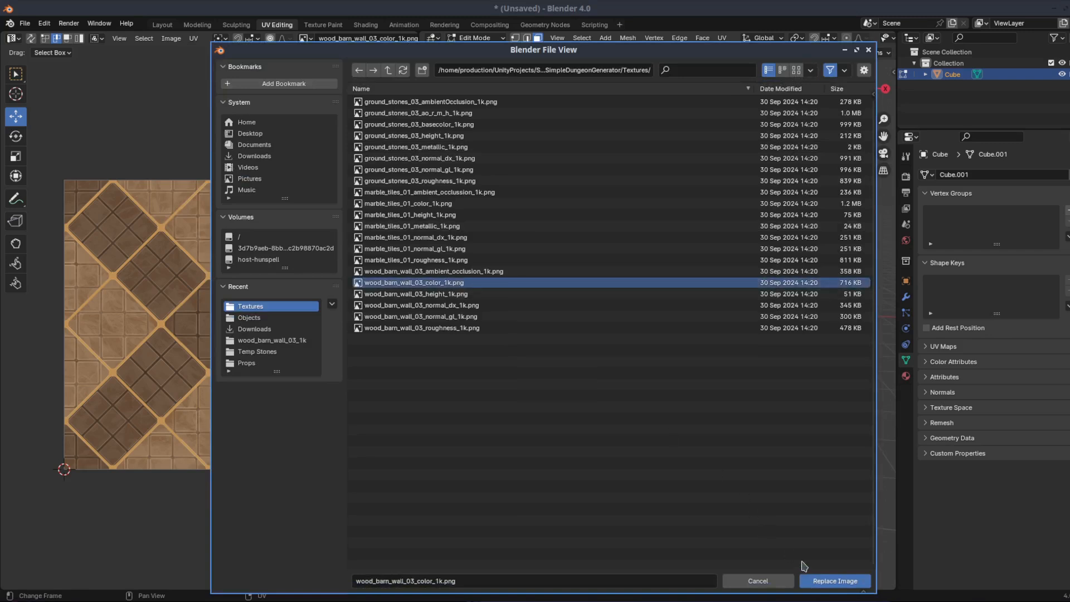
click(820, 581)
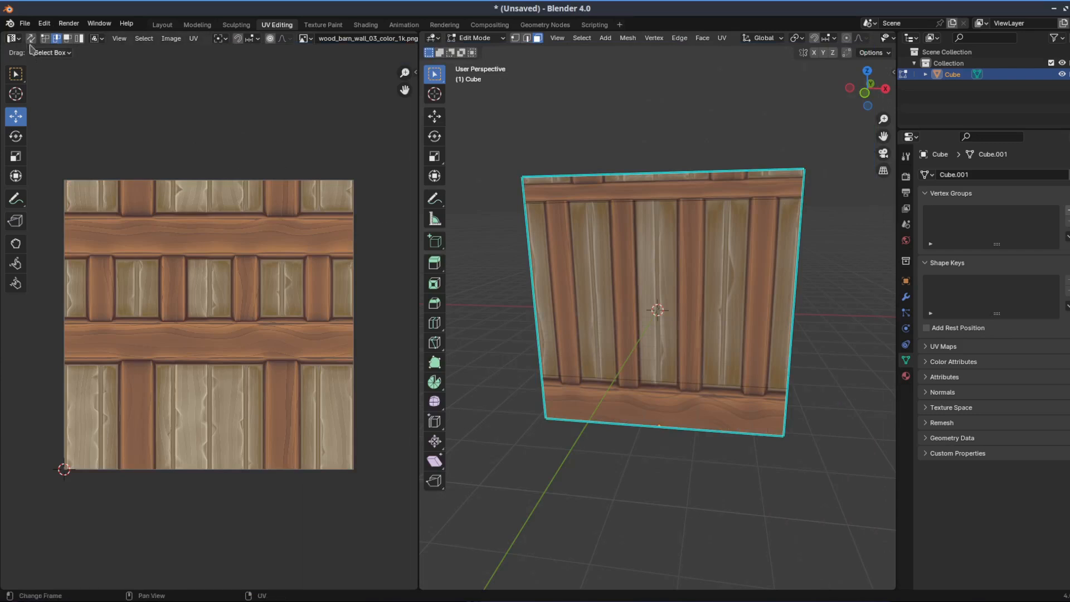
Export the retextured wall as untitled.fbx to /home/production/, with Path Mode set to Copy and textures embedded
click(25, 24)
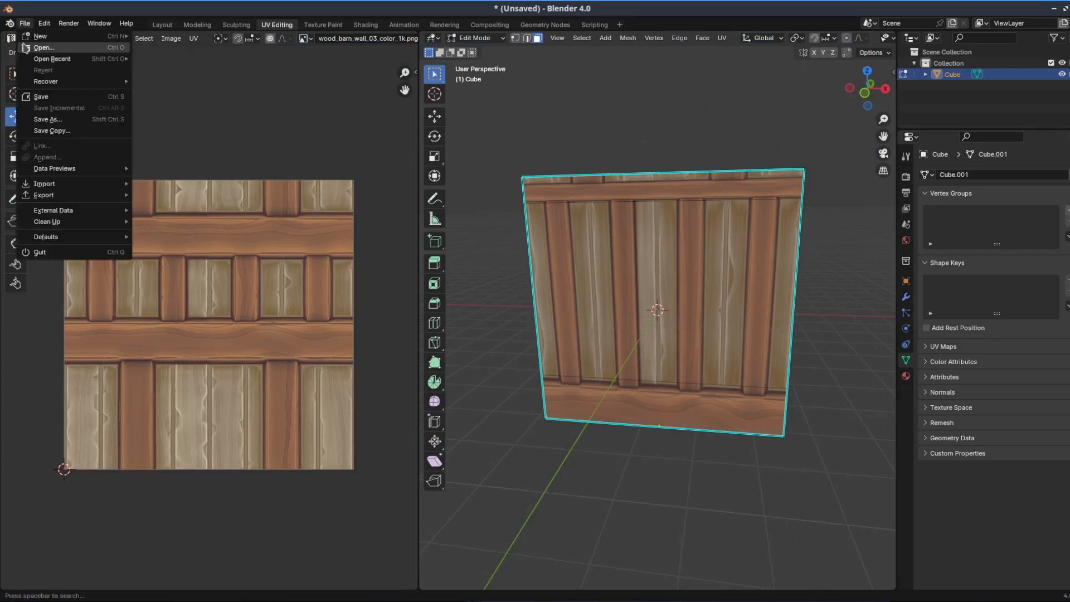
mouse_move(99, 199)
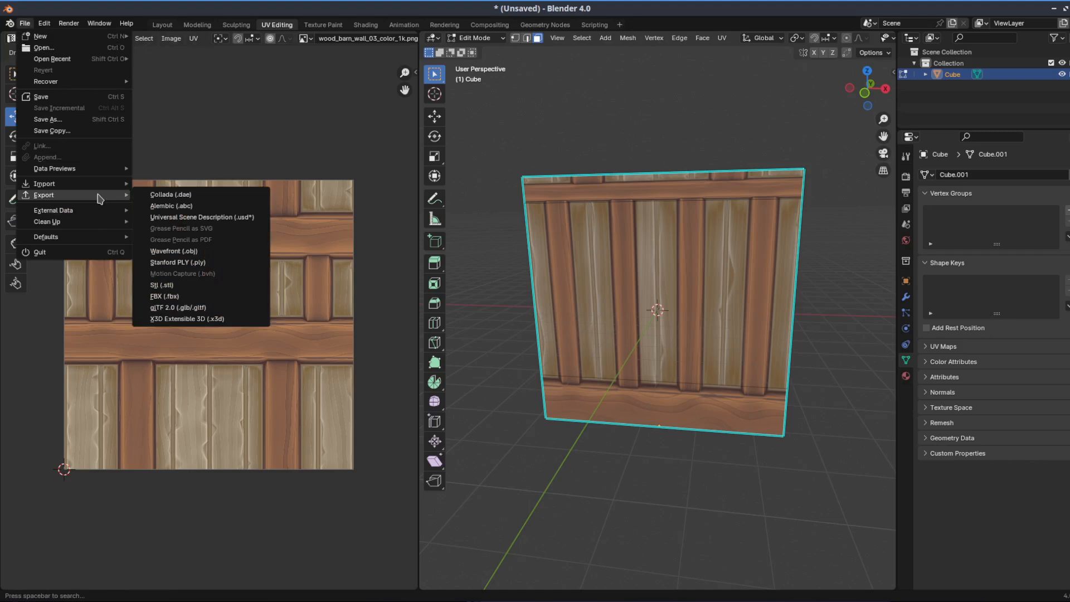
click(176, 297)
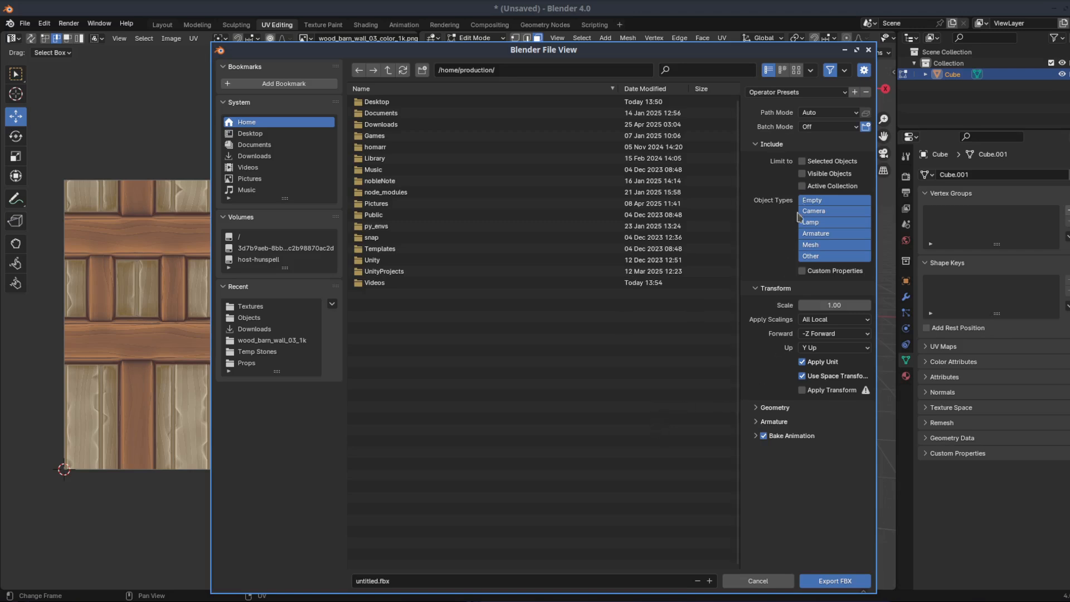
click(855, 113)
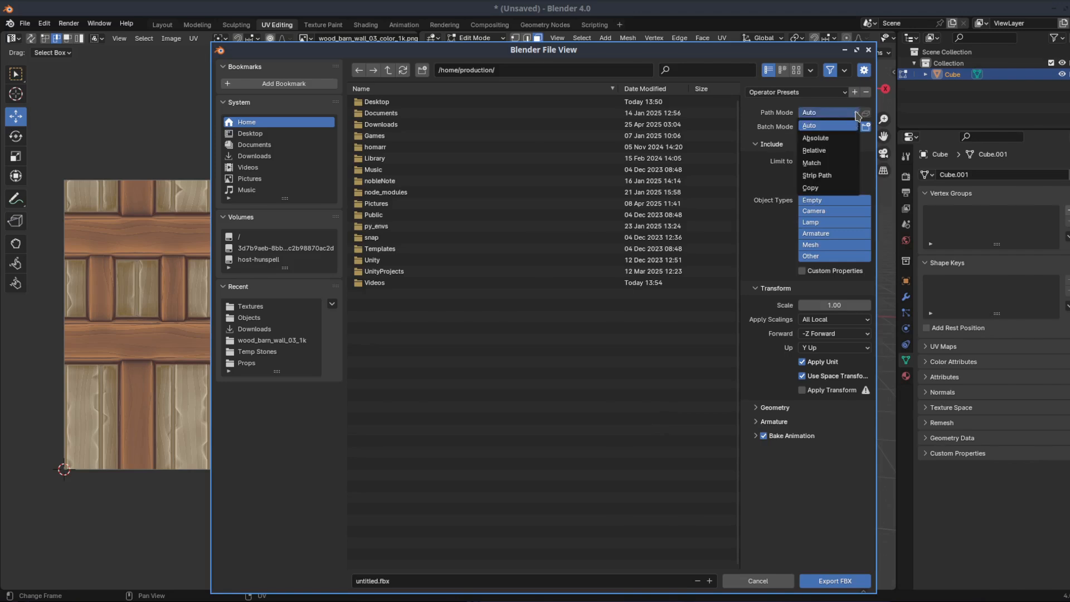
click(823, 189)
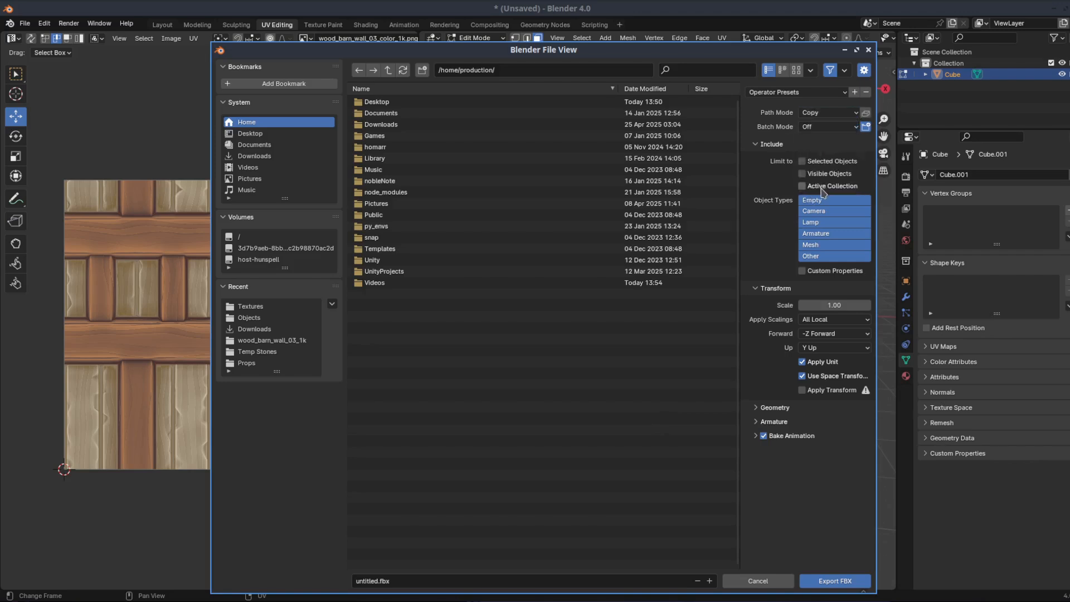
click(867, 114)
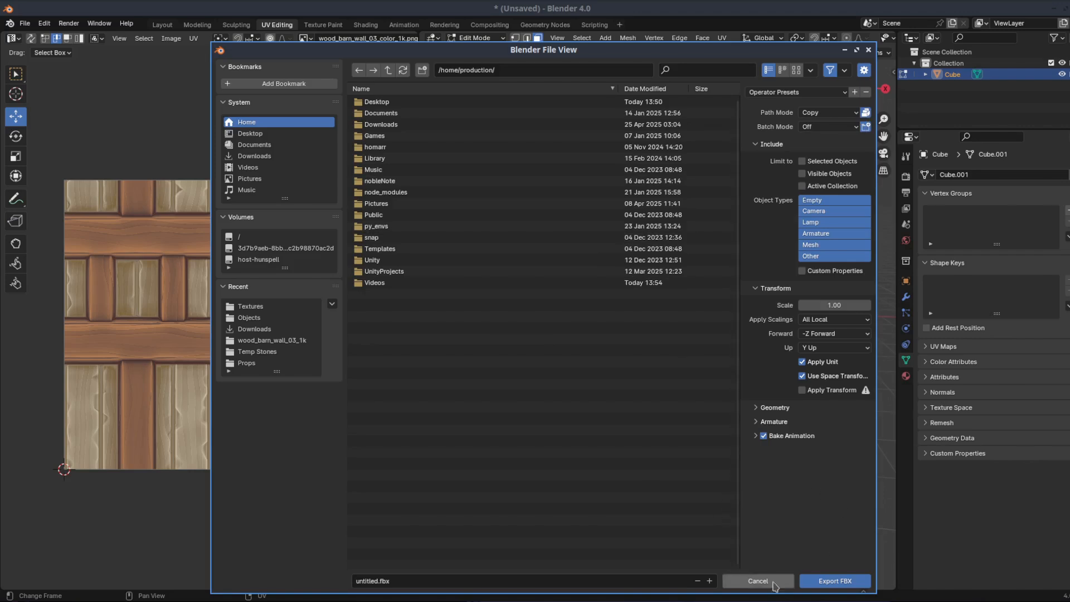
click(820, 583)
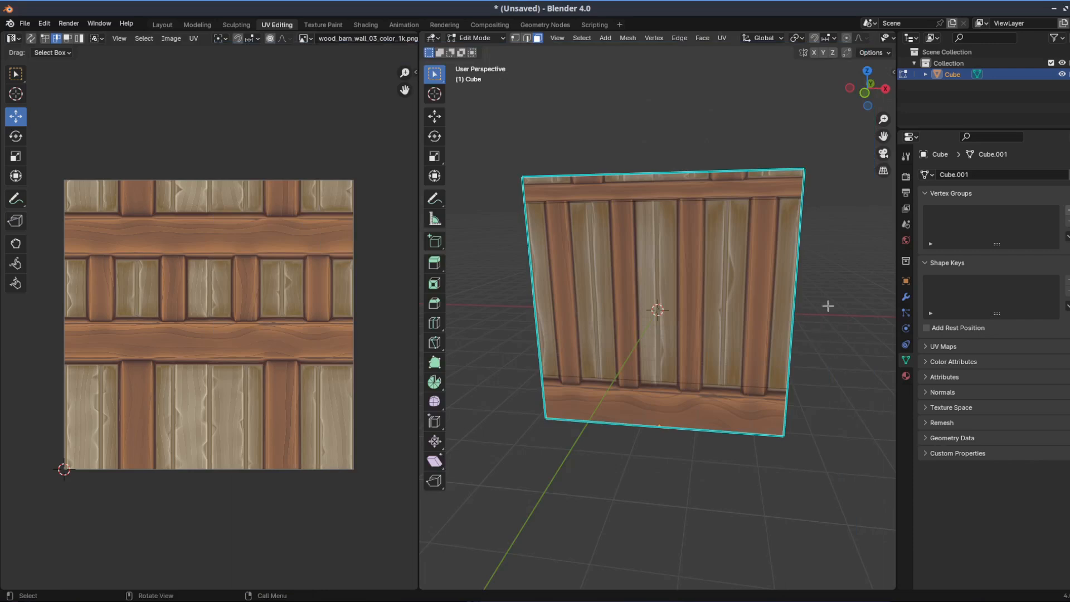